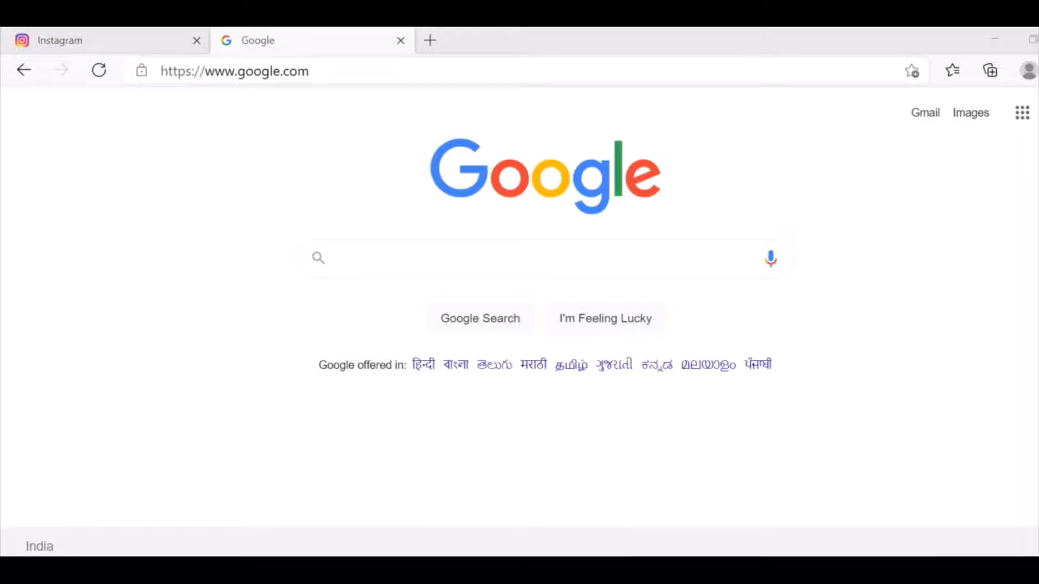
Search Google for "google ads account" and sign in through the official Google Ads India site
{"action": "left_click", "coordinate": [531, 262]}
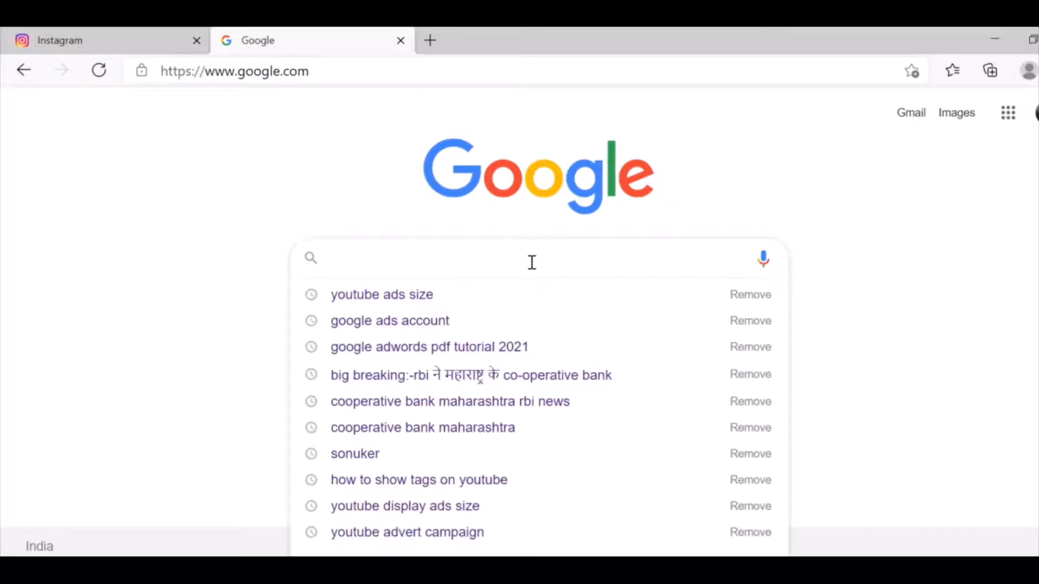
{"action": "left_click", "coordinate": [538, 324]}
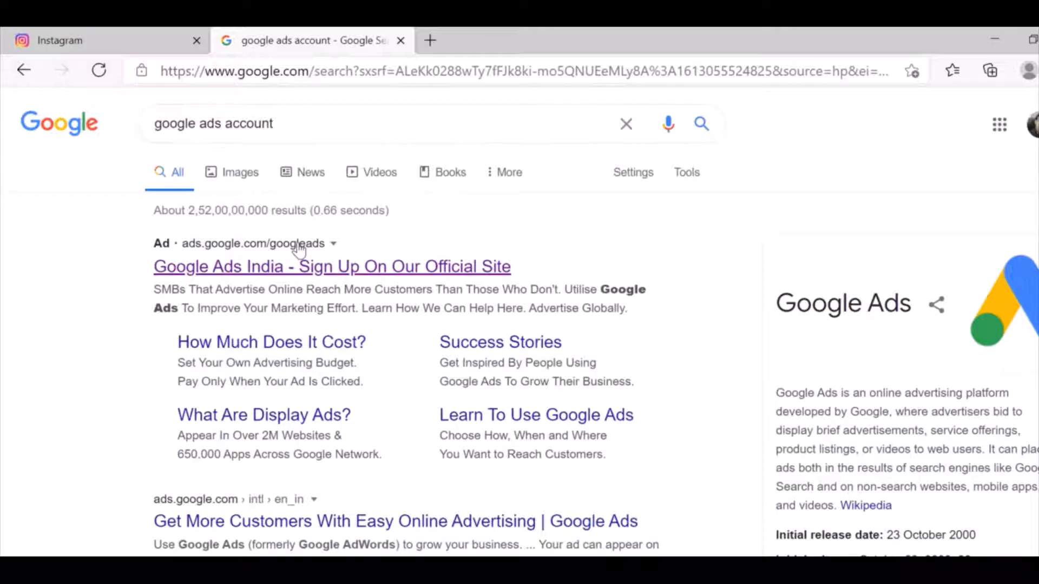
{"action": "left_click", "coordinate": [293, 268]}
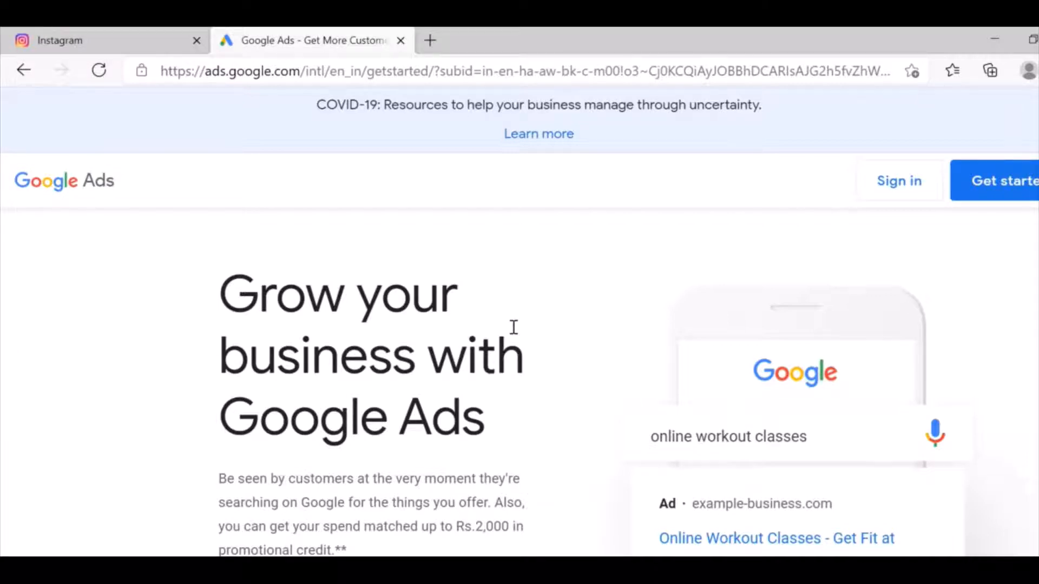
{"action": "left_click", "coordinate": [908, 183]}
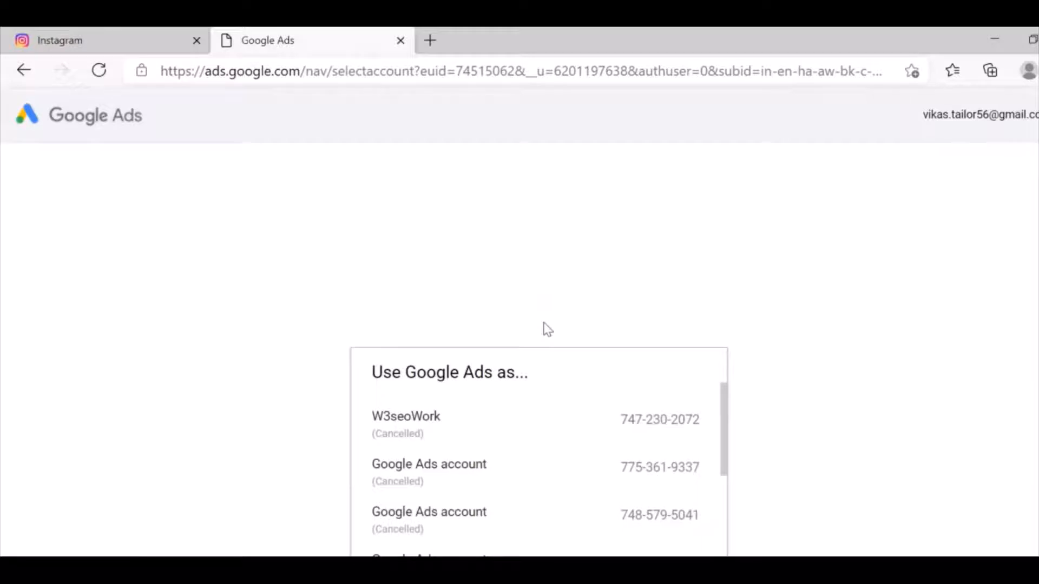
Start a new Google Ads account instead of using one of the existing accounts
{"action": "scroll", "coordinate": [1027, 230], "scroll_direction": "down", "scroll_amount": 1}
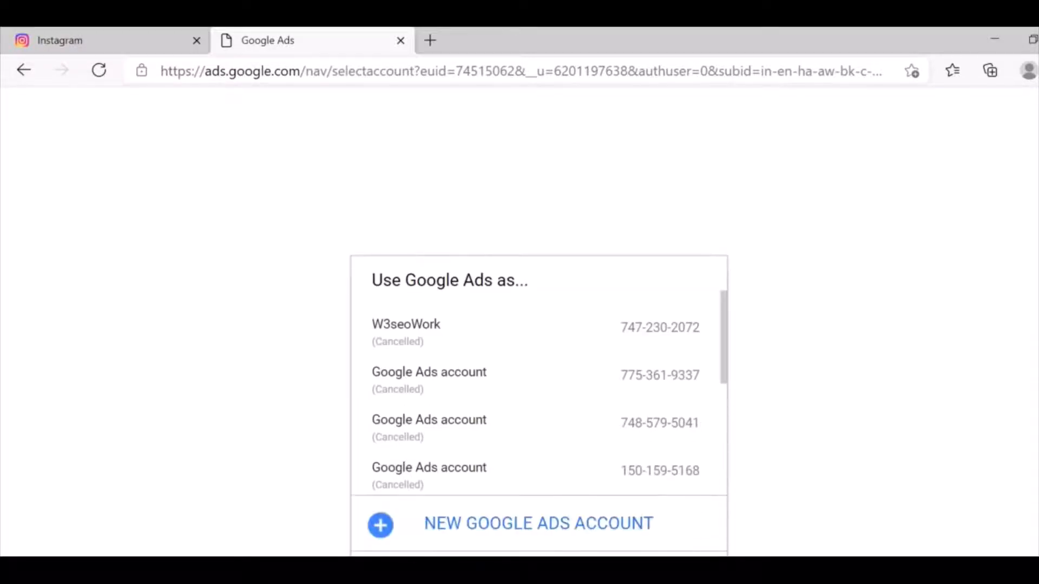
{"action": "left_click_drag", "start_coordinate": [725, 326], "coordinate": [730, 464]}
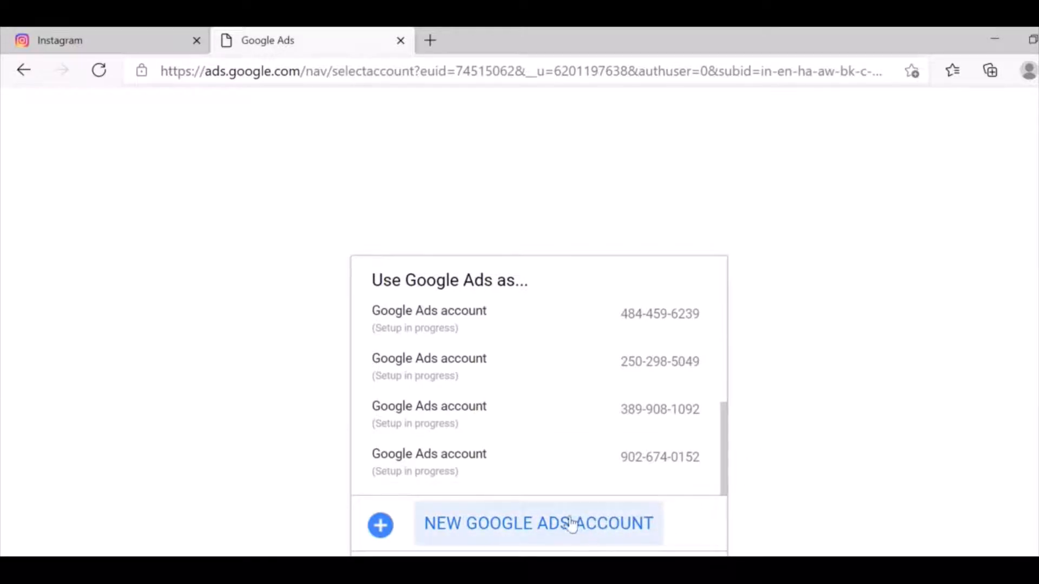
{"action": "left_click", "coordinate": [536, 527]}
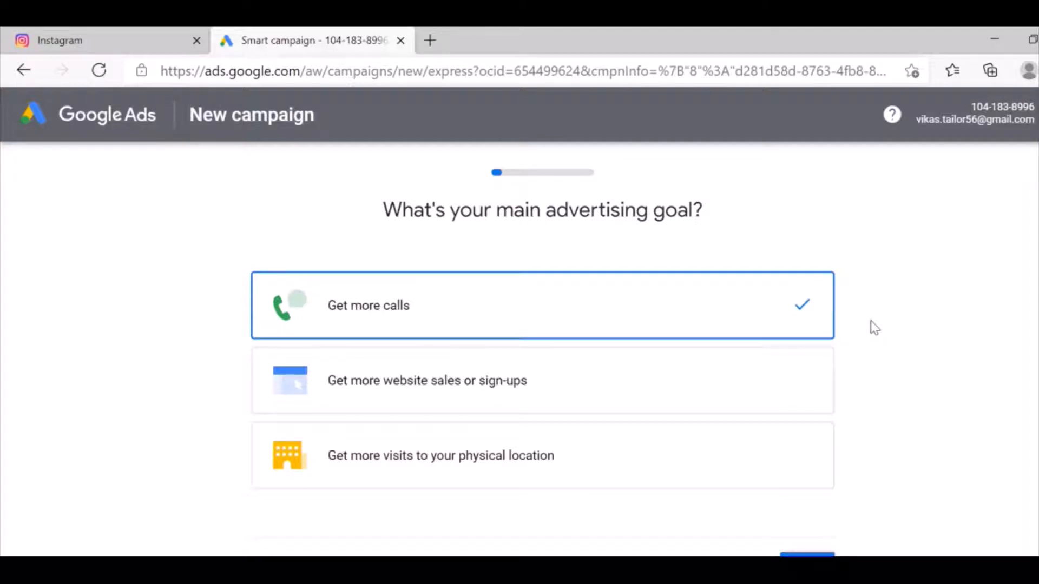
Set the advertising goal to "Get more website sales or sign-ups" and decline using the Google My Business account info
{"action": "left_click", "coordinate": [458, 403]}
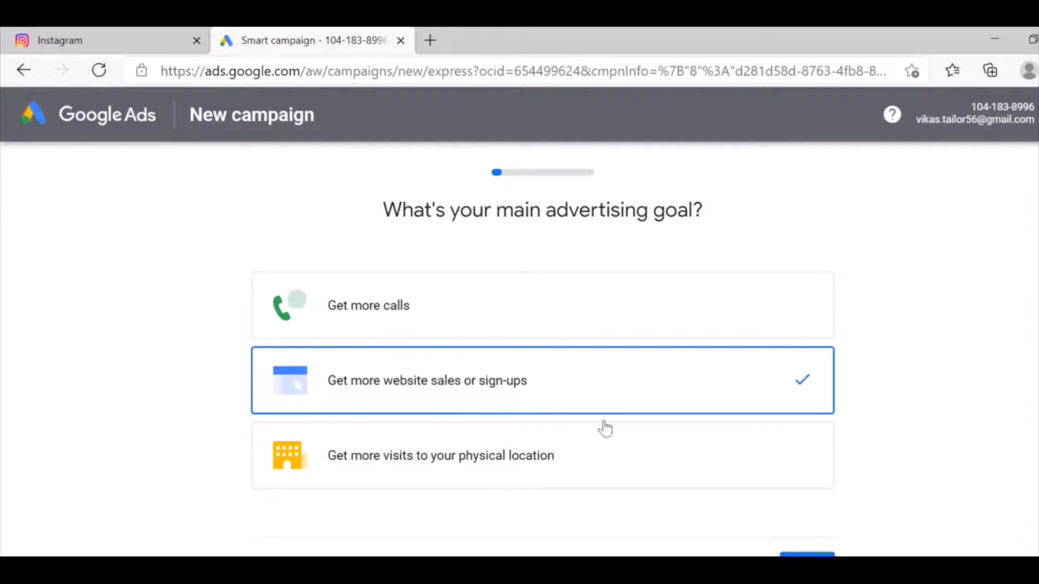
{"action": "left_click", "coordinate": [807, 555]}
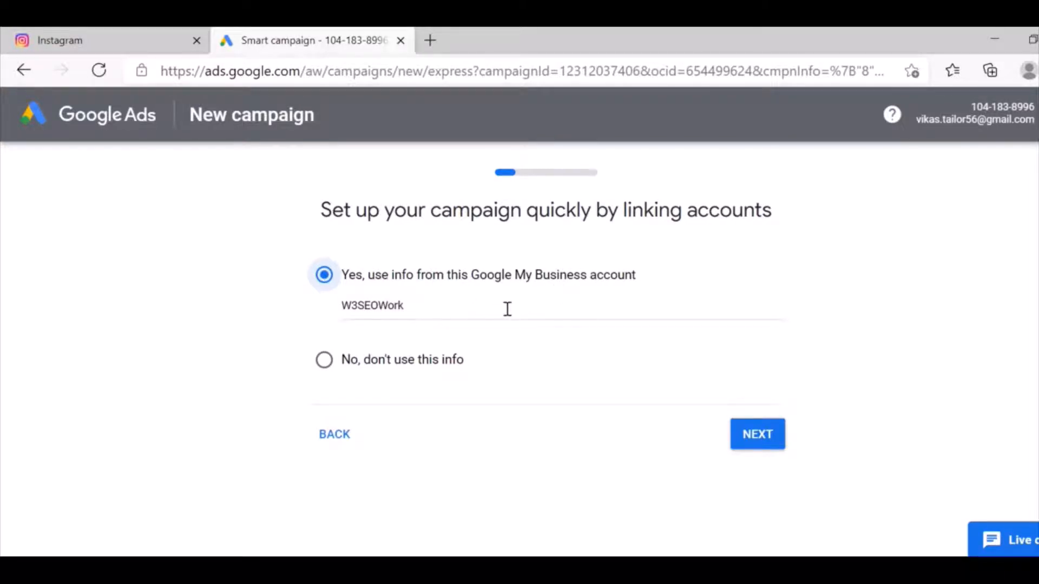
{"action": "left_click", "coordinate": [324, 364]}
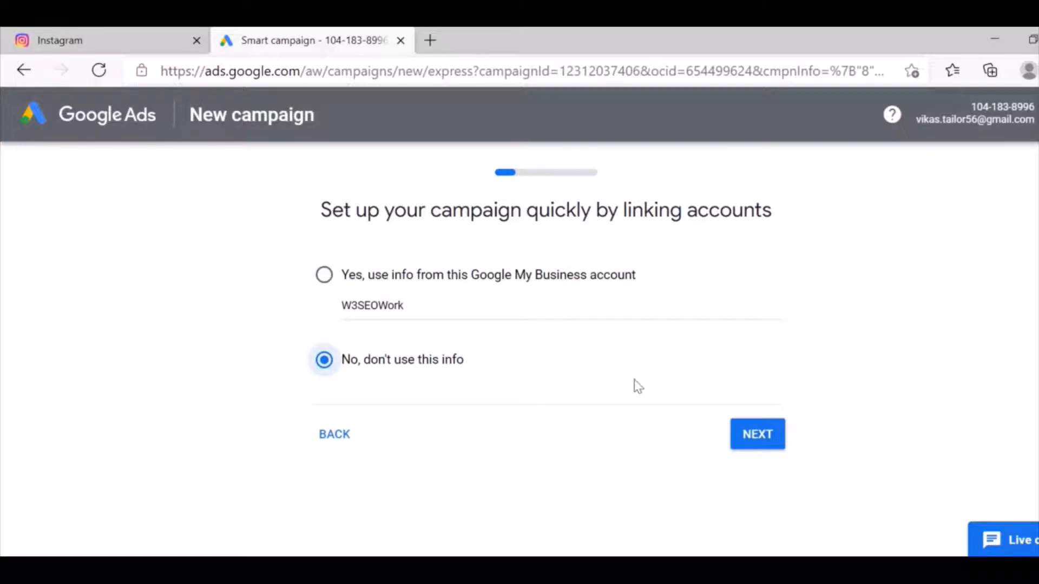
{"action": "left_click", "coordinate": [770, 442]}
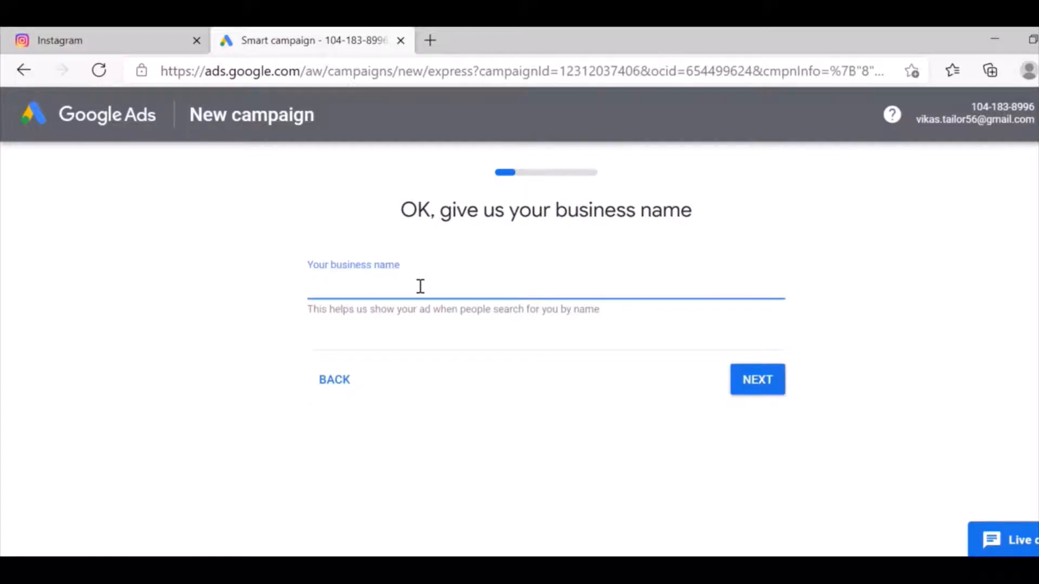
Enter "Digital Web Ninja" as the business name and continue the campaign setup
{"action": "type", "text": "Digital Web Ni"}
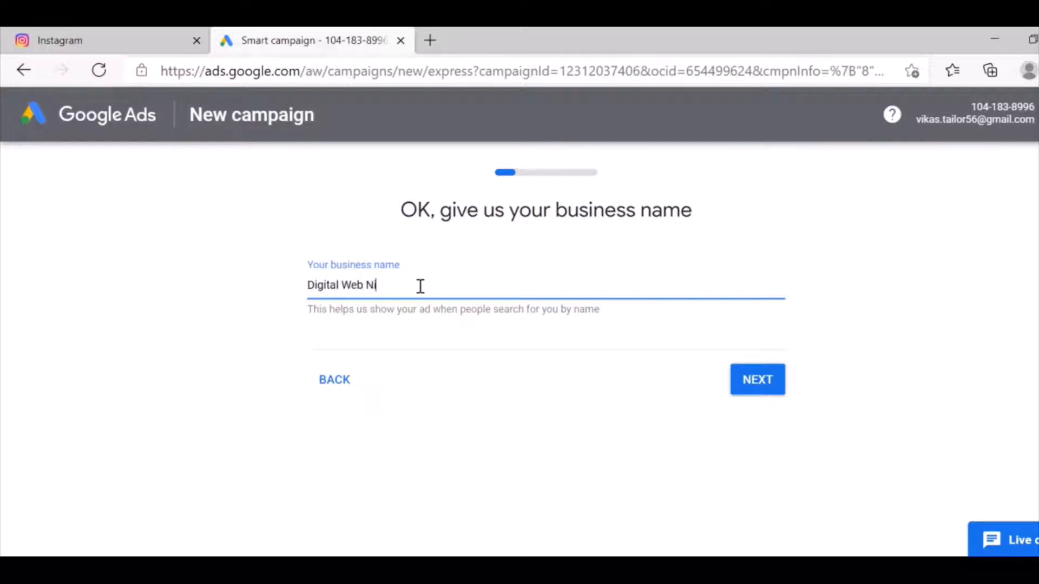
{"action": "type", "text": "nja"}
{"action": "left_click", "coordinate": [768, 390]}
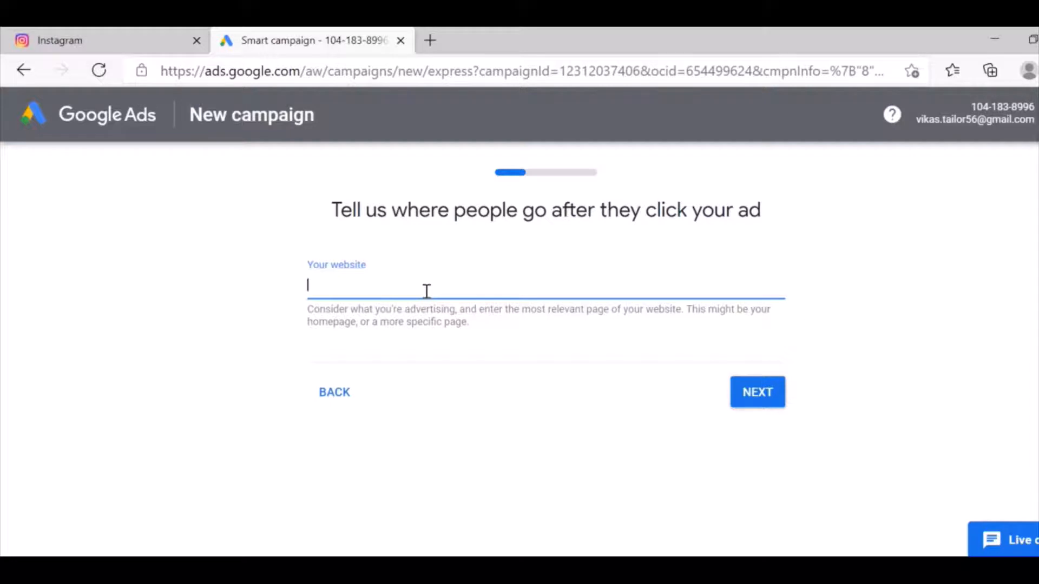
{"action": "type", "text": "https://www.digita"}
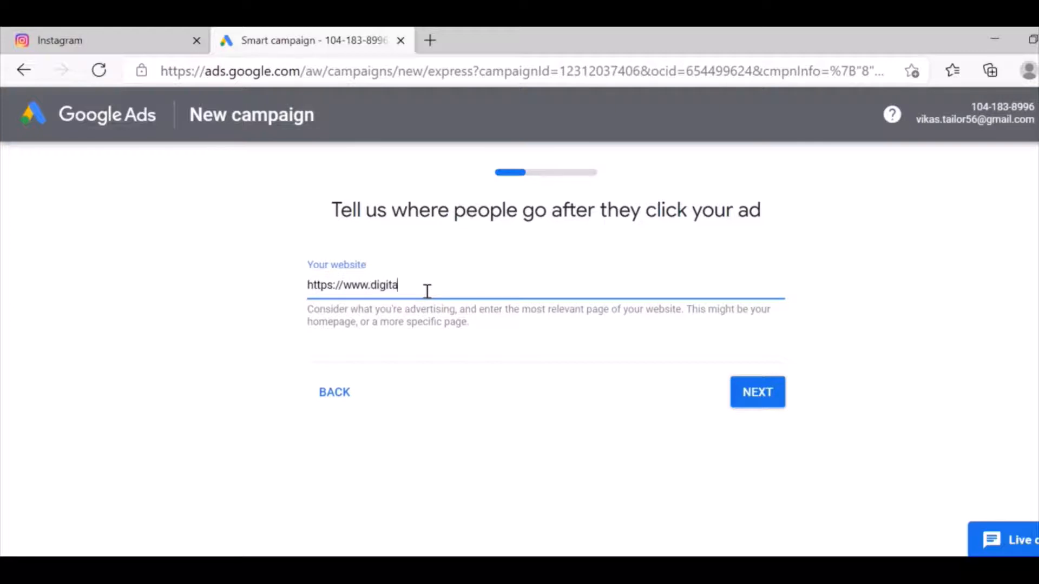
{"action": "type", "text": "lwebraina.com"}
{"action": "left_click", "coordinate": [501, 355]}
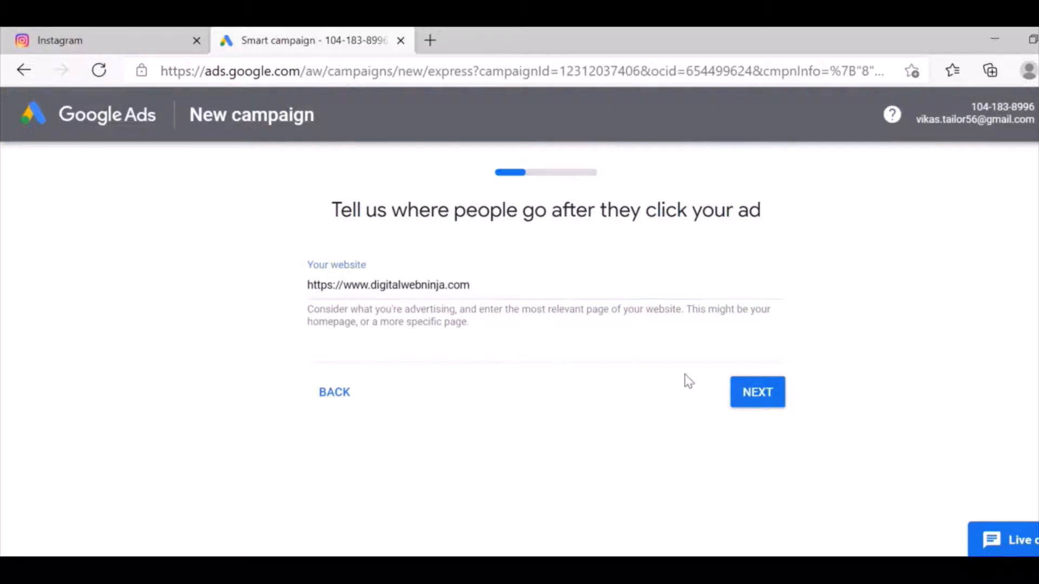
{"action": "left_click", "coordinate": [756, 393]}
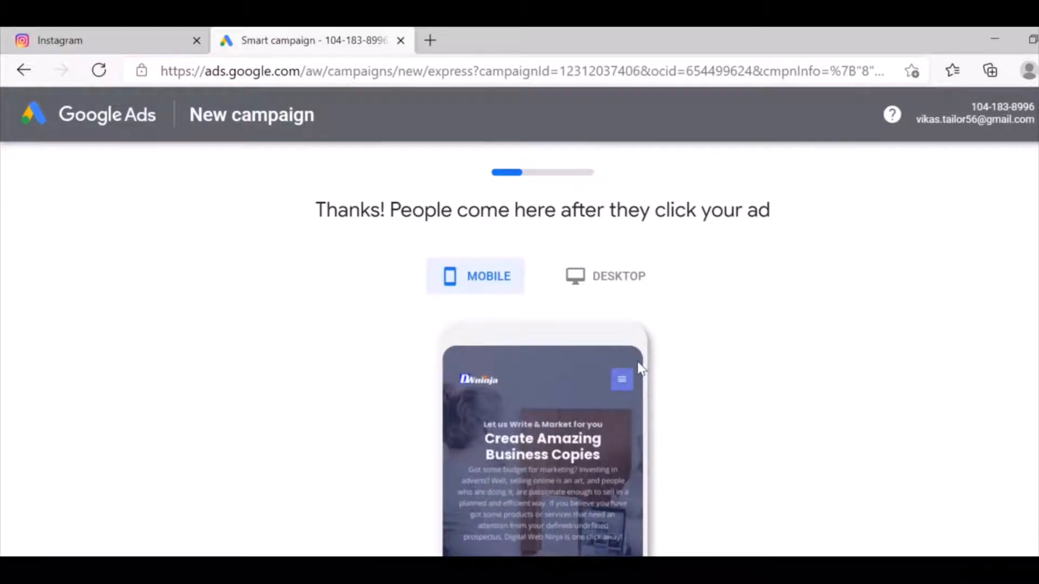
Open digitalwebninja.com in a separate browser tab and look through its home page content
{"action": "scroll", "coordinate": [803, 273], "scroll_direction": "down", "scroll_amount": 1}
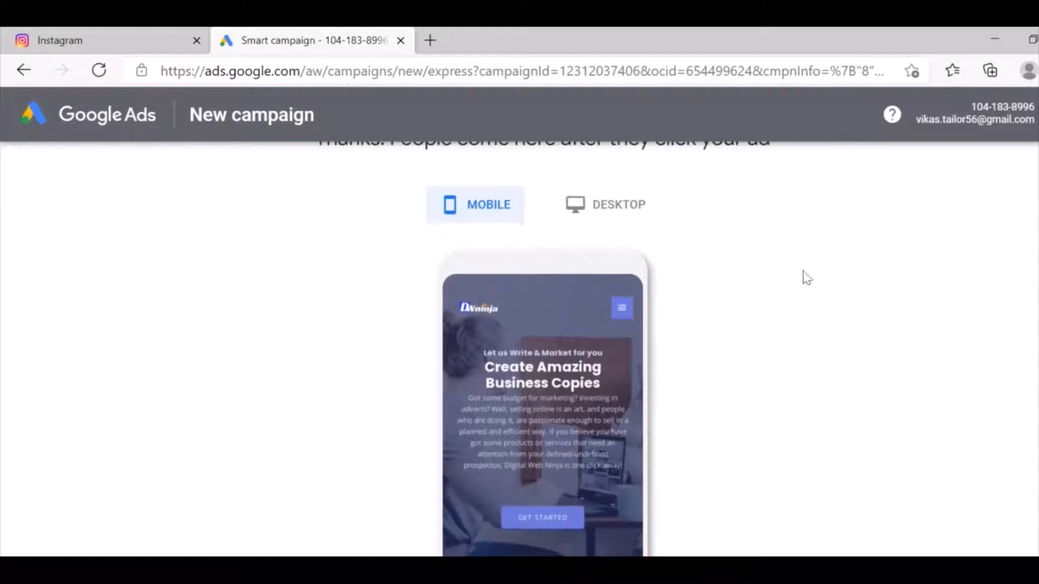
{"action": "left_click", "coordinate": [439, 45]}
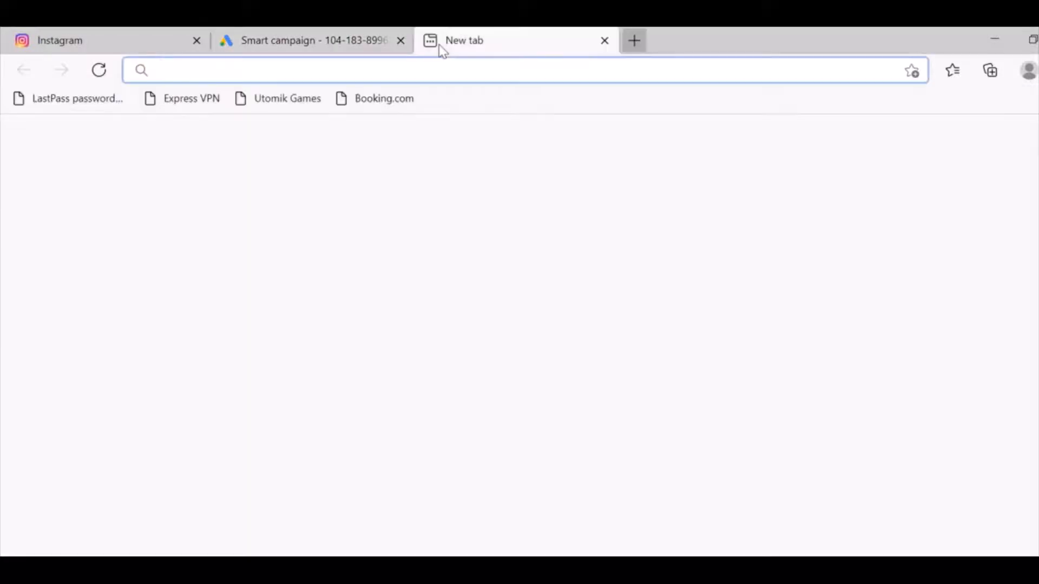
{"action": "type", "text": "digitalwebnin"}
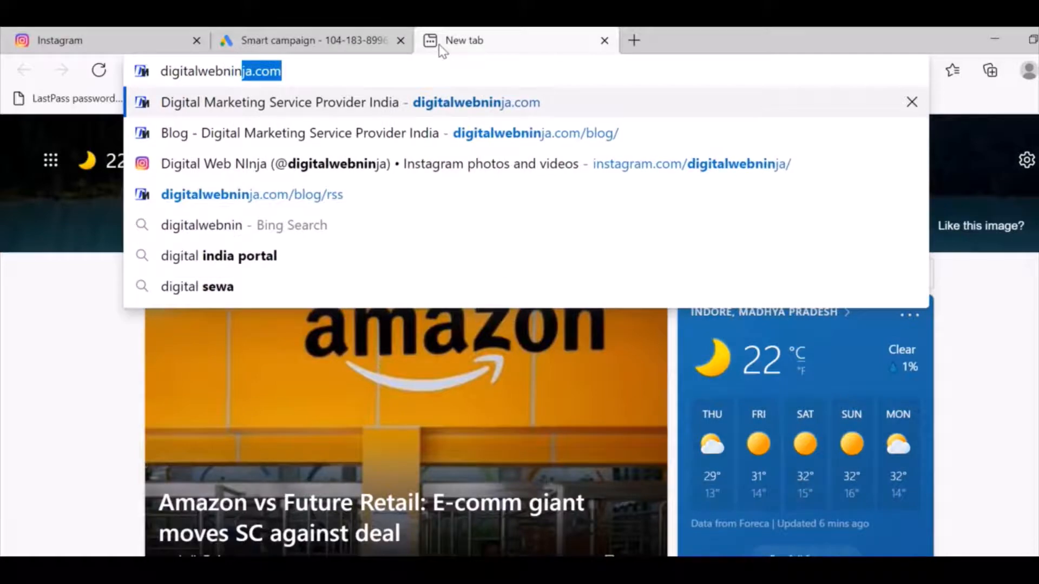
{"action": "key", "text": "Return"}
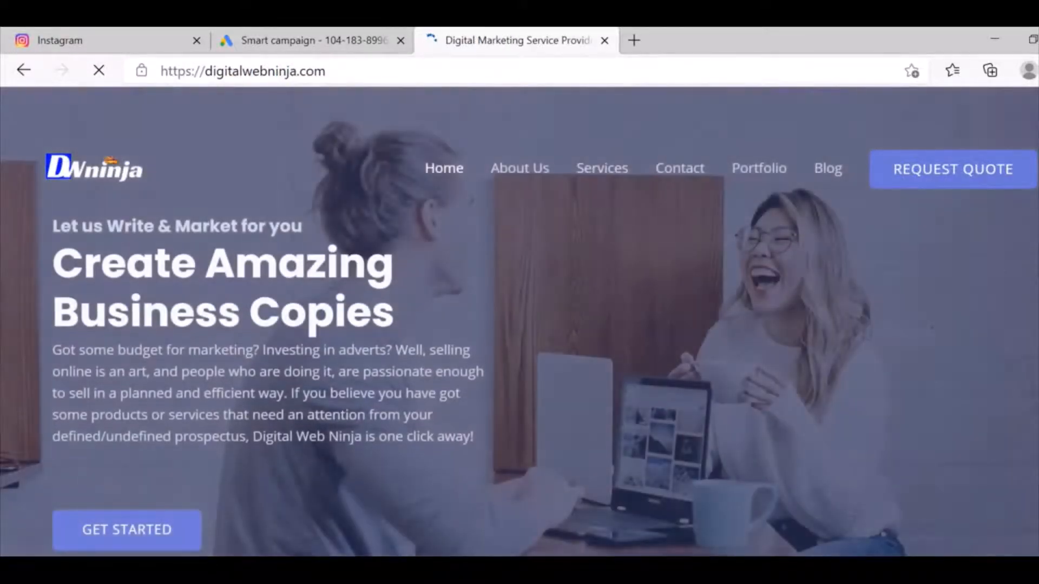
{"action": "scroll", "coordinate": [519, 322], "scroll_direction": "down", "scroll_amount": 10}
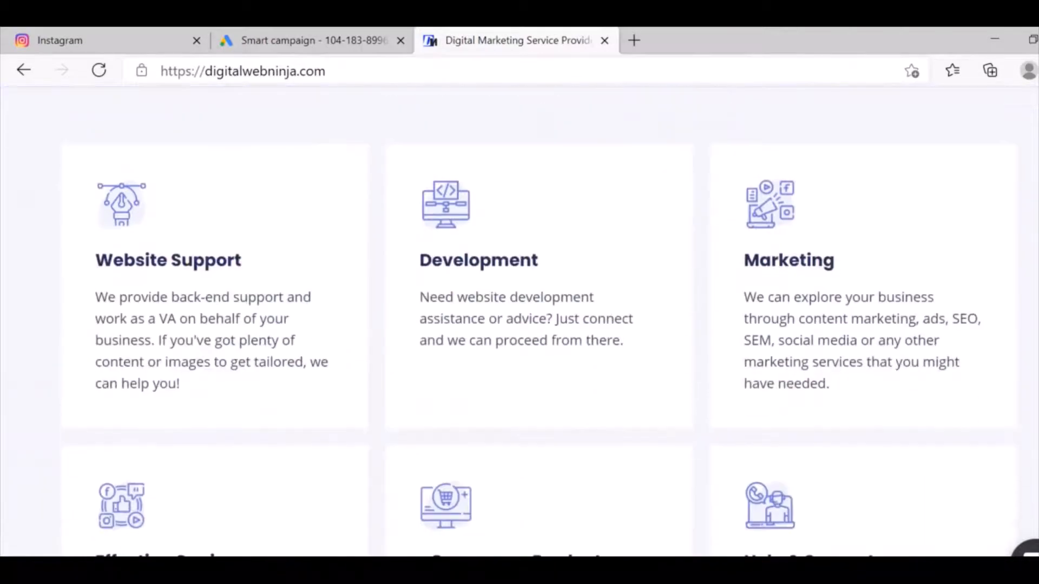
{"action": "scroll", "coordinate": [520, 321], "scroll_direction": "down", "scroll_amount": 15}
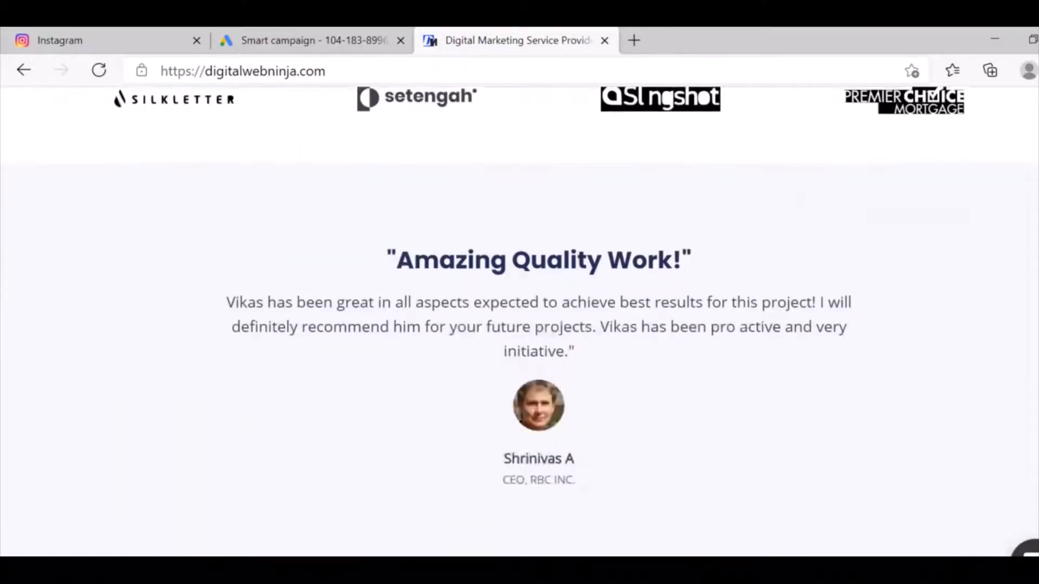
{"action": "scroll", "coordinate": [519, 322], "scroll_direction": "down", "scroll_amount": 8}
Return to the campaign setup, compare the landing page's desktop and mobile previews, and accept the page
{"action": "left_click", "coordinate": [308, 28]}
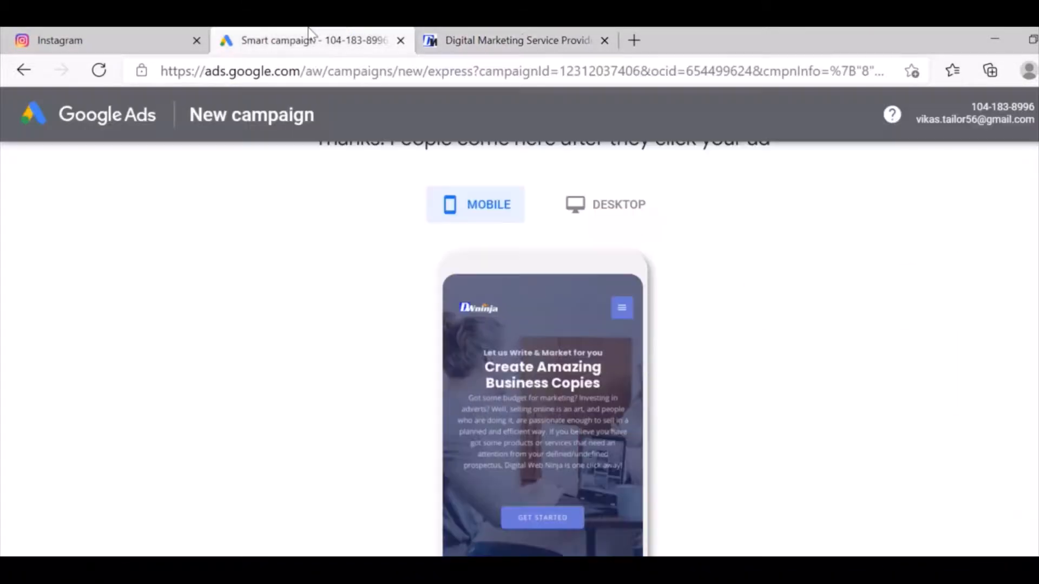
{"action": "left_click", "coordinate": [579, 215]}
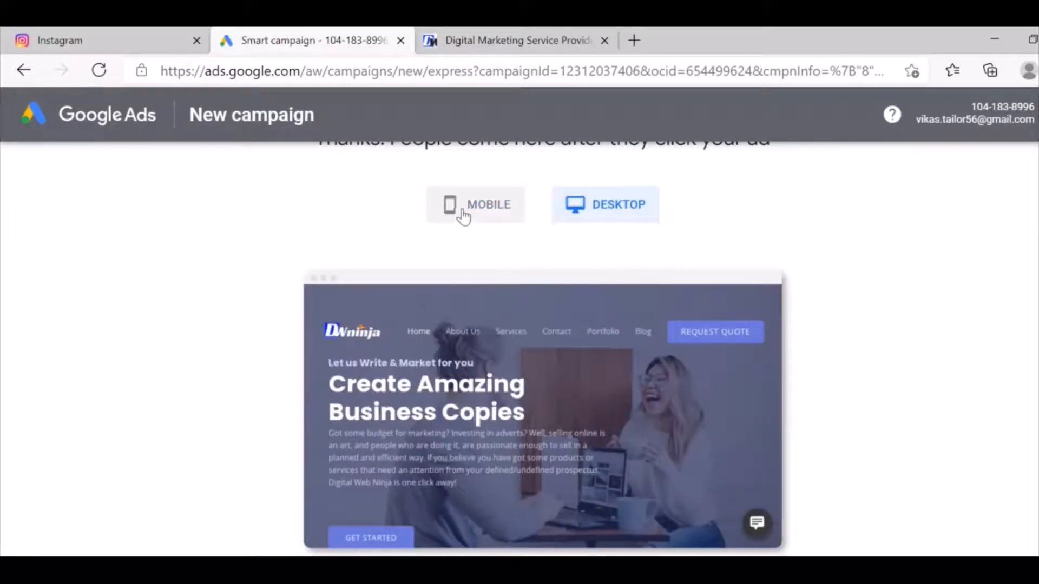
{"action": "scroll", "coordinate": [577, 238], "scroll_direction": "down", "scroll_amount": 1}
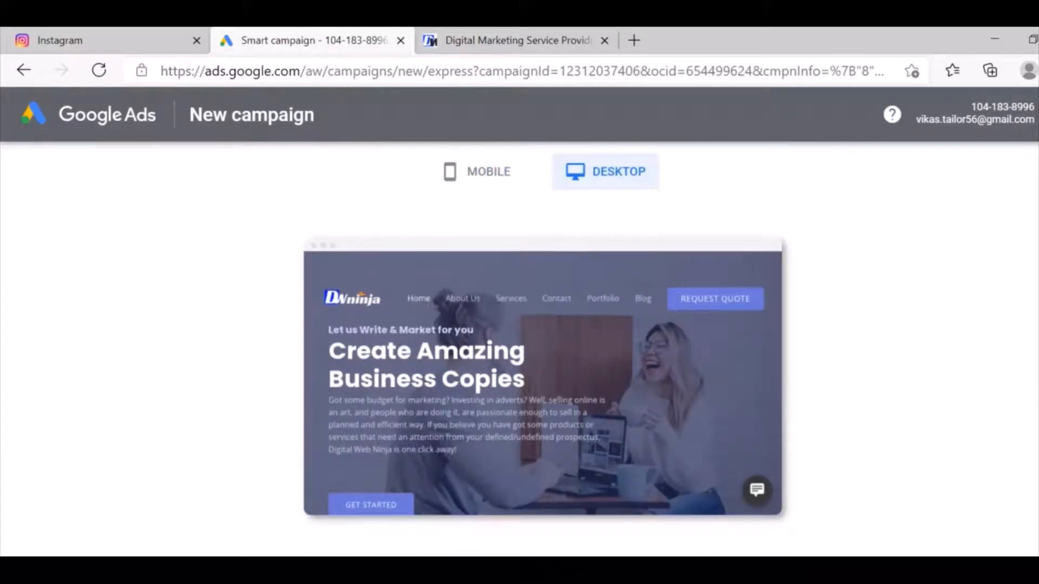
{"action": "scroll", "coordinate": [578, 238], "scroll_direction": "up", "scroll_amount": 2}
{"action": "left_click", "coordinate": [502, 244]}
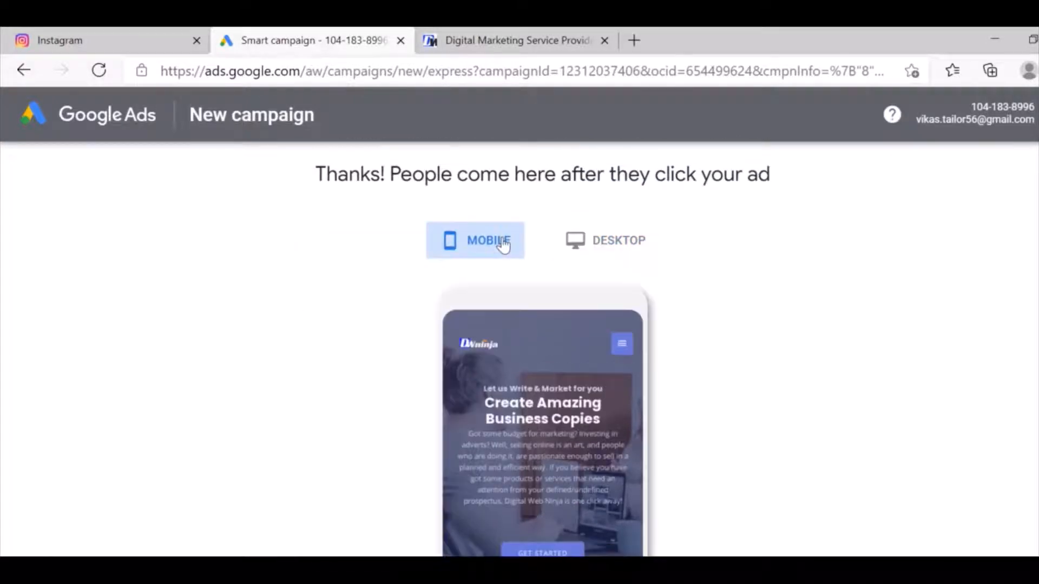
{"action": "scroll", "coordinate": [543, 352], "scroll_direction": "down", "scroll_amount": 3}
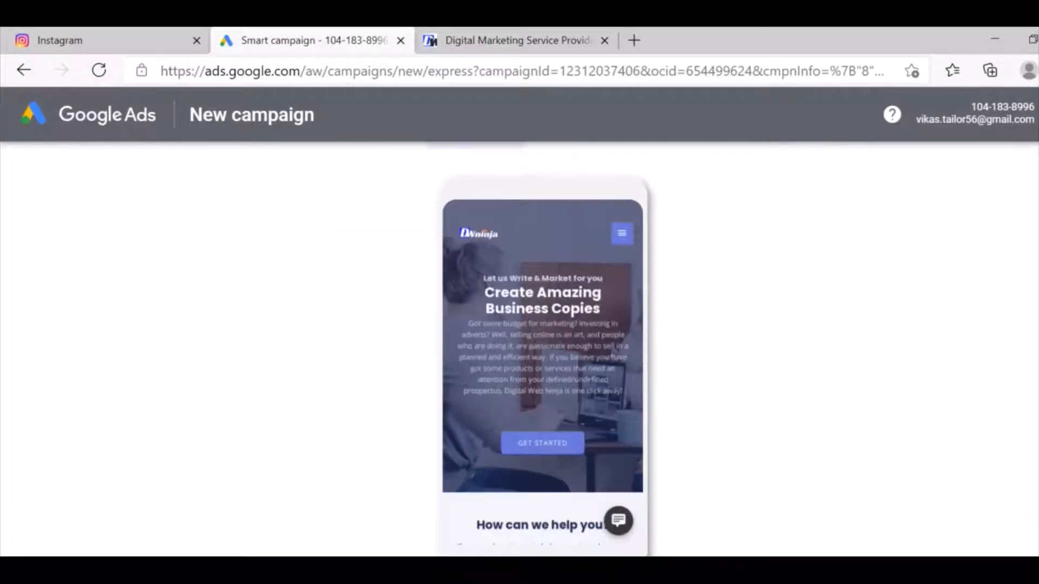
{"action": "scroll", "coordinate": [542, 349], "scroll_direction": "down", "scroll_amount": 2}
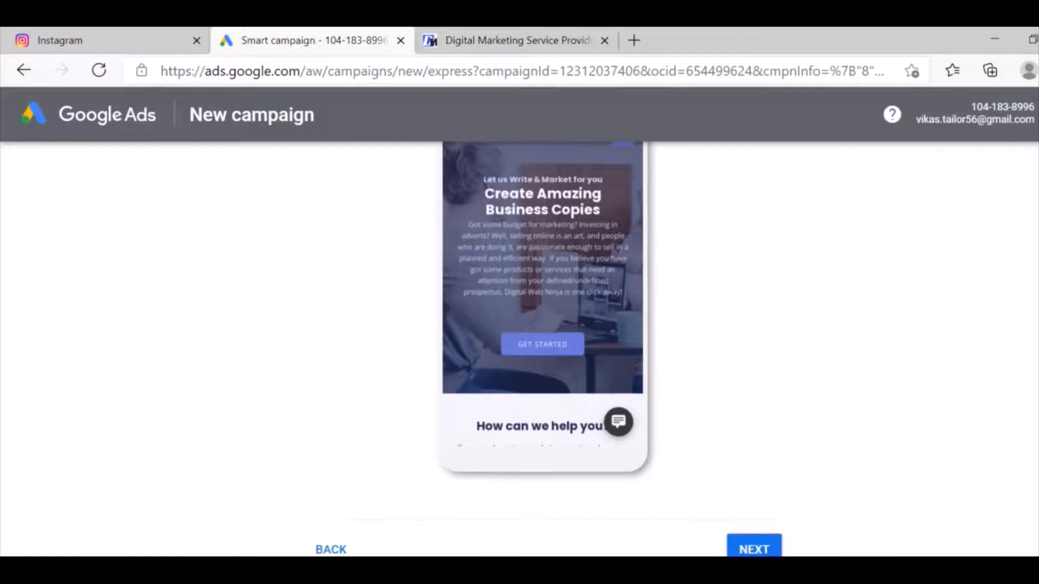
{"action": "left_click", "coordinate": [764, 534]}
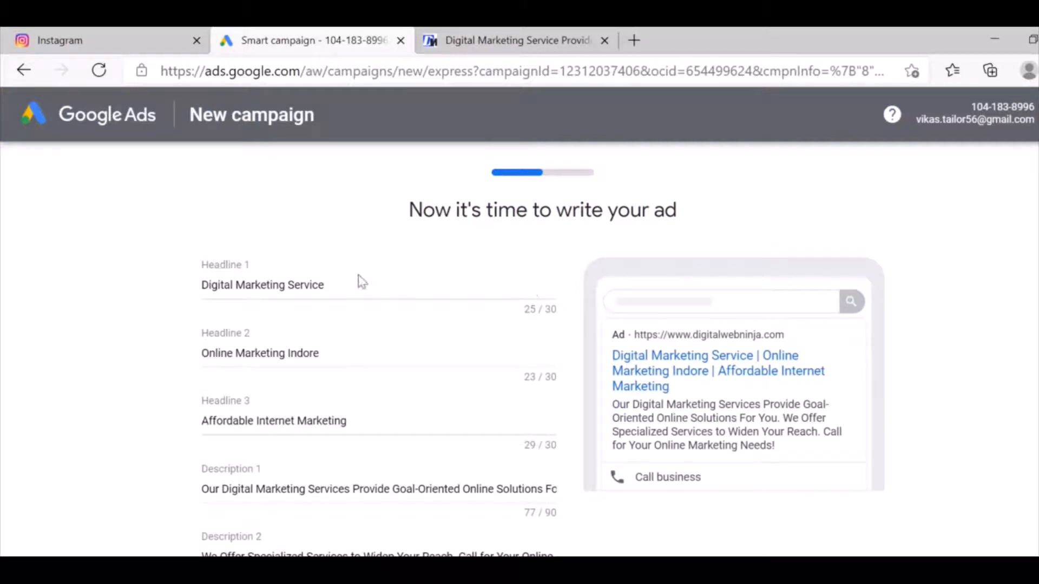
Change the ad's Headline 2 to "Online Marketing India"
{"action": "left_click", "coordinate": [346, 284]}
{"action": "left_click", "coordinate": [157, 308]}
{"action": "double_click", "coordinate": [310, 351]}
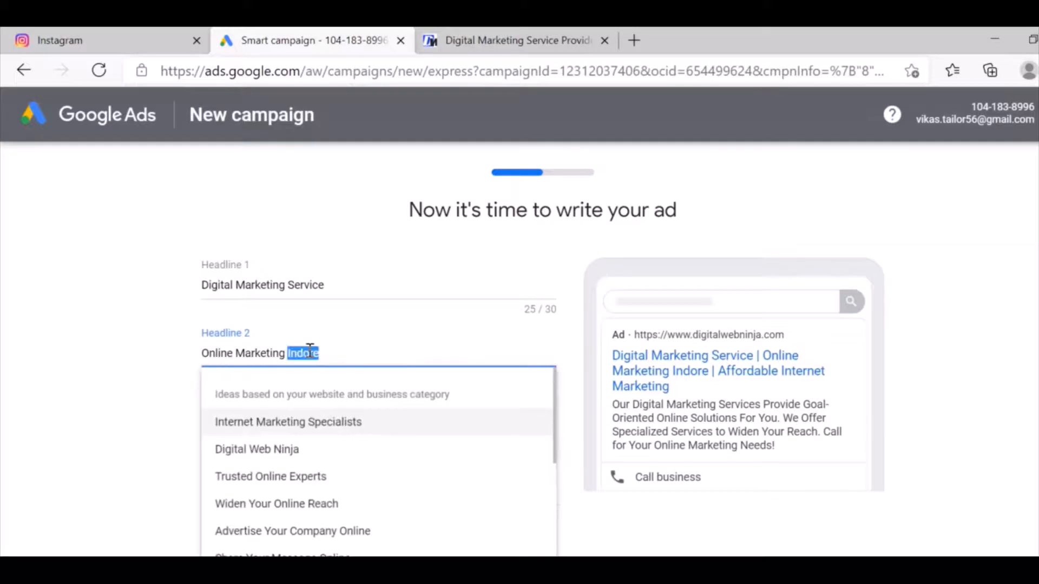
{"action": "type", "text": "India"}
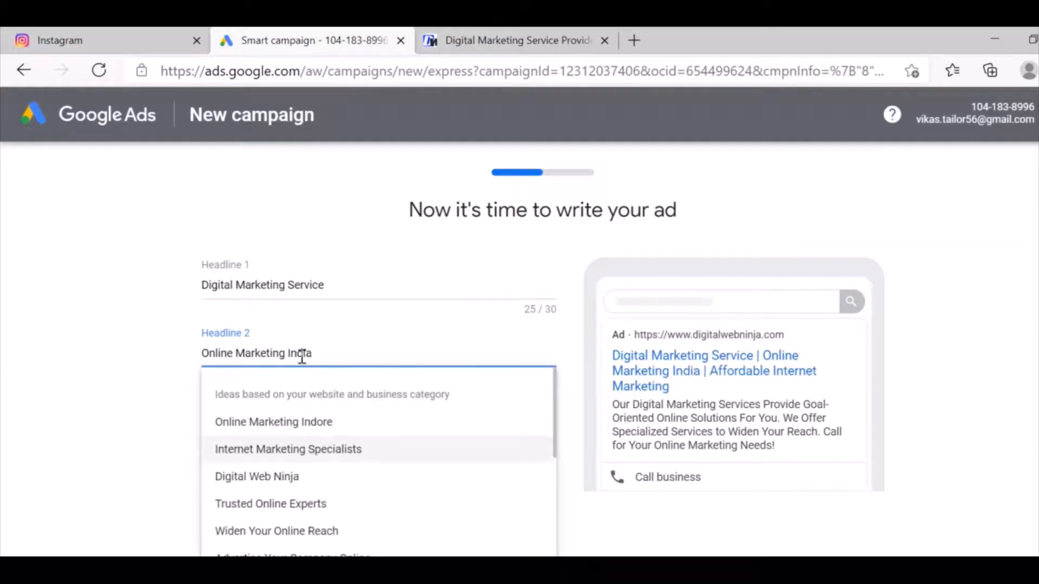
{"action": "left_click", "coordinate": [158, 366]}
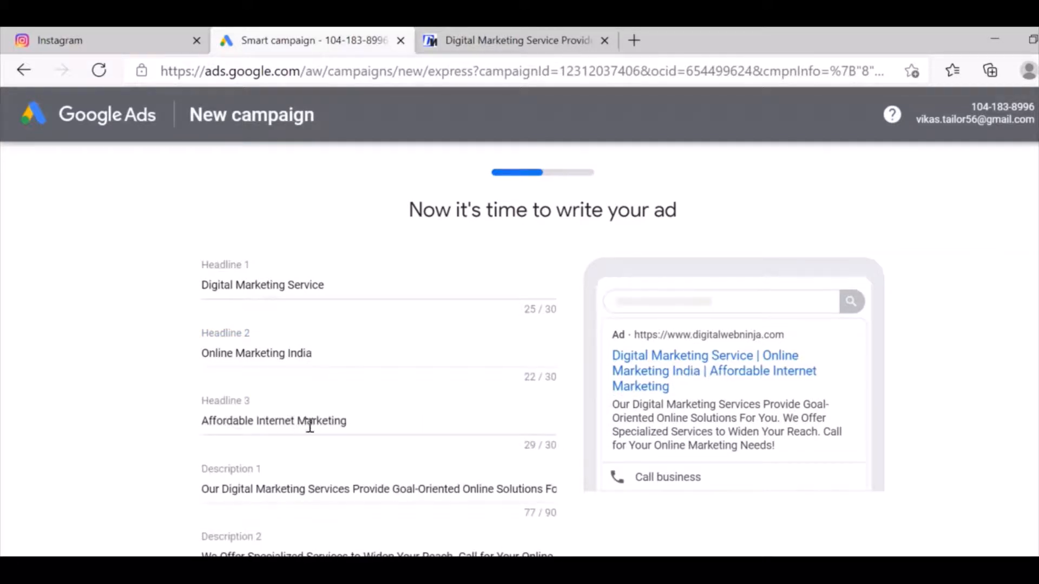
Review the suggestions for Headline 3 and the ad's description and call button fields
{"action": "left_click", "coordinate": [387, 424]}
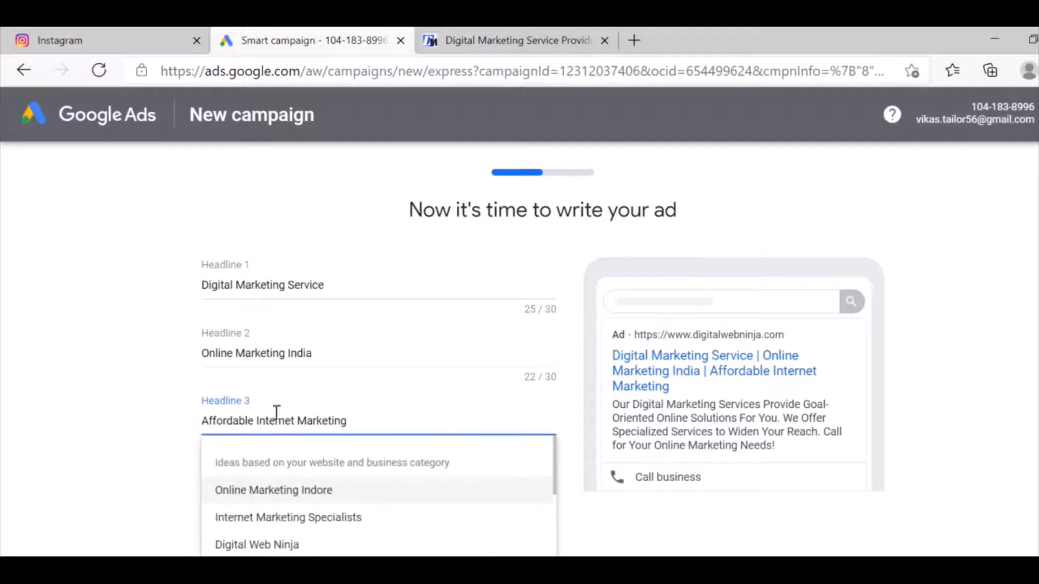
{"action": "left_click", "coordinate": [108, 388]}
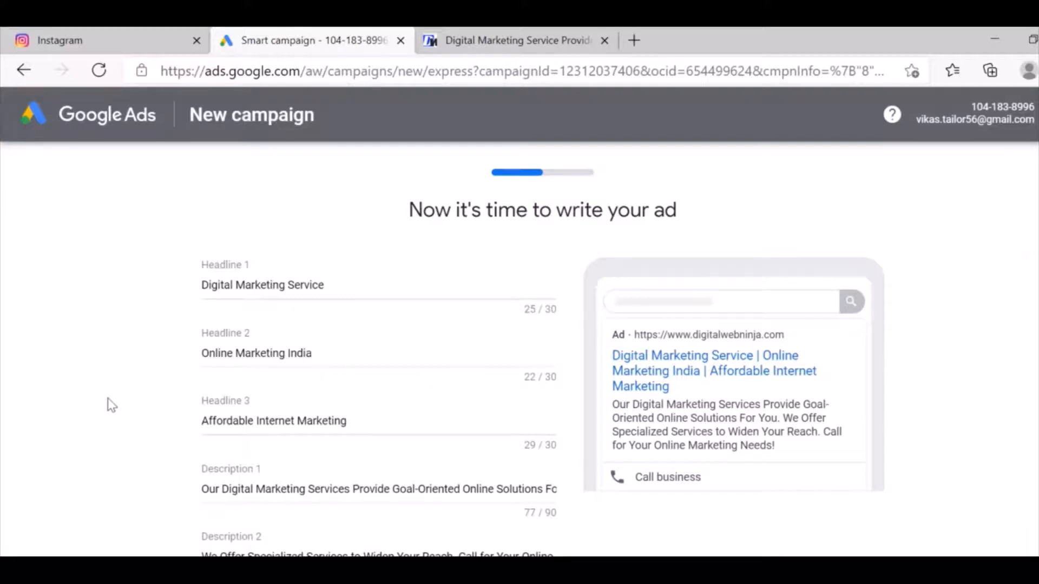
{"action": "scroll", "coordinate": [111, 404], "scroll_direction": "down", "scroll_amount": 4}
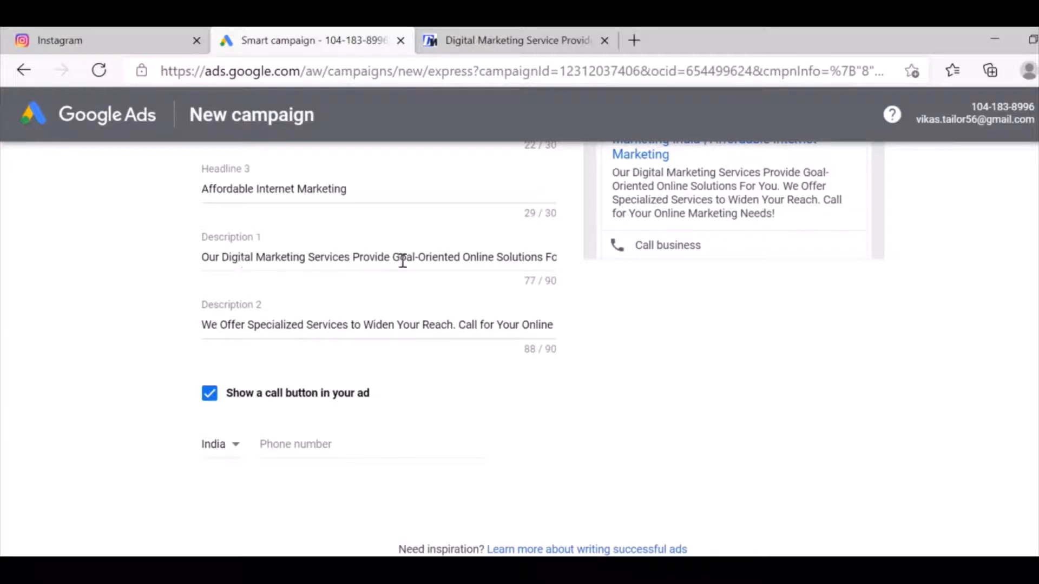
Read the full texts of Description 1 and Description 2 along with their suggested alternatives
{"action": "left_click", "coordinate": [482, 263]}
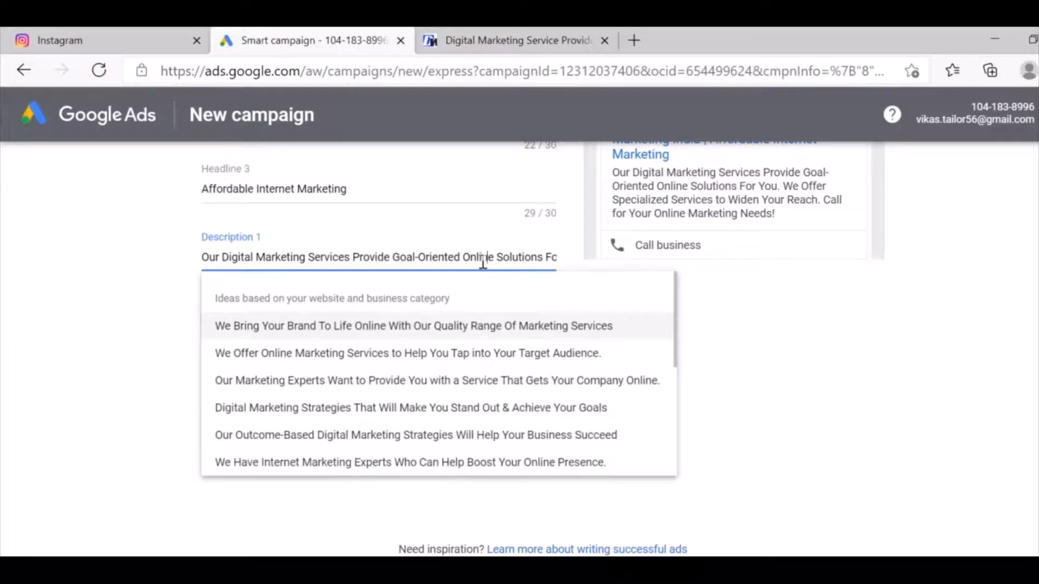
{"action": "key", "text": "Right"}
{"action": "key", "text": "Right"}
{"action": "key", "text": "Right"}
{"action": "key", "text": "Right"}
{"action": "key", "text": "Right"}
{"action": "key", "text": "Right"}
{"action": "key", "text": "Right"}
{"action": "key", "text": "Right"}
{"action": "key", "text": "Right"}
{"action": "key", "text": "Right"}
{"action": "key", "text": "Right"}
{"action": "key", "text": "Right"}
{"action": "key", "text": "Right"}
{"action": "key", "text": "Right"}
{"action": "key", "text": "Right"}
{"action": "key", "text": "Right"}
{"action": "key", "text": "Right"}
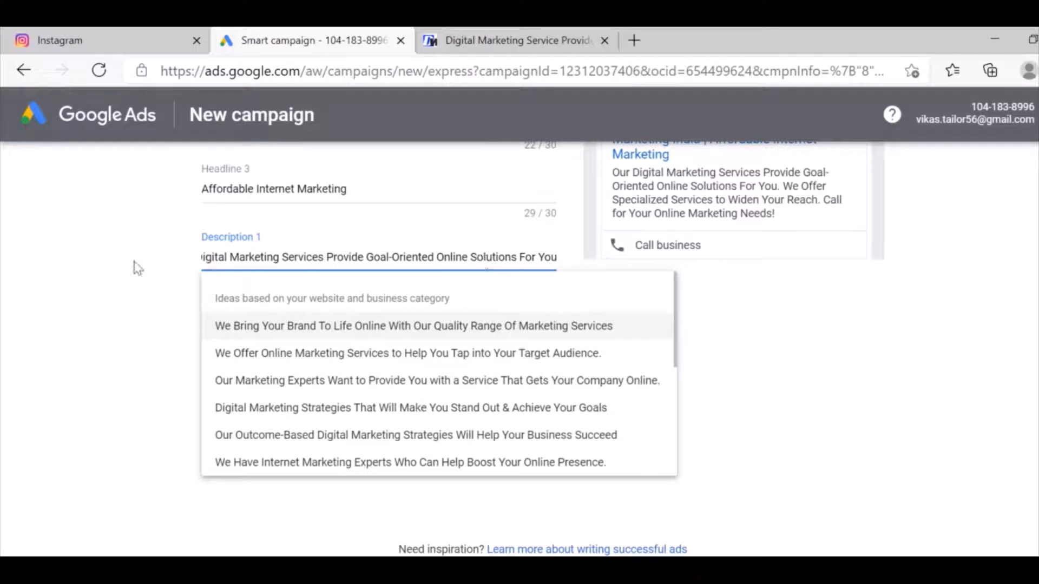
{"action": "left_click", "coordinate": [111, 314]}
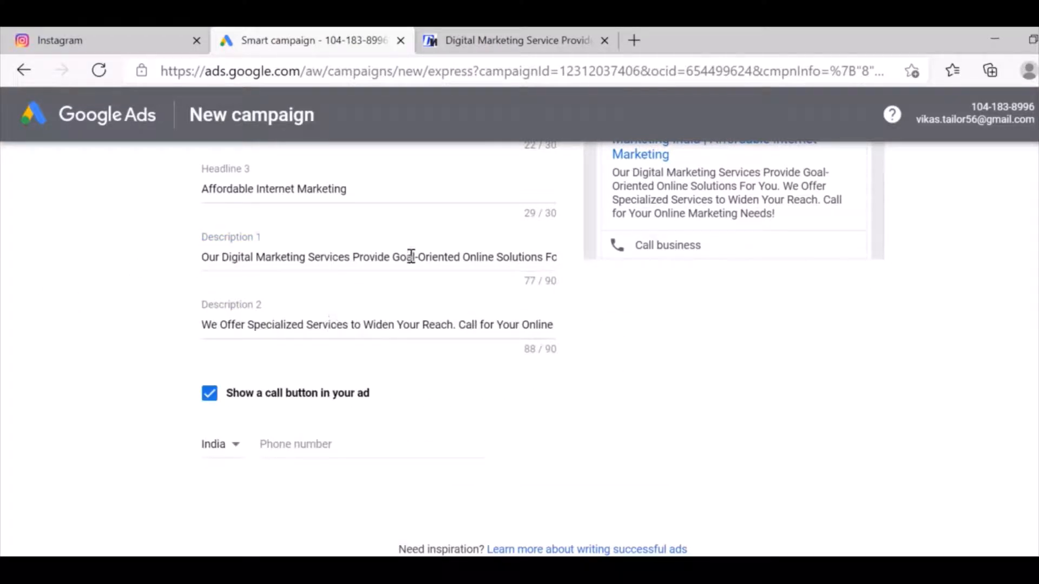
{"action": "left_click", "coordinate": [355, 321]}
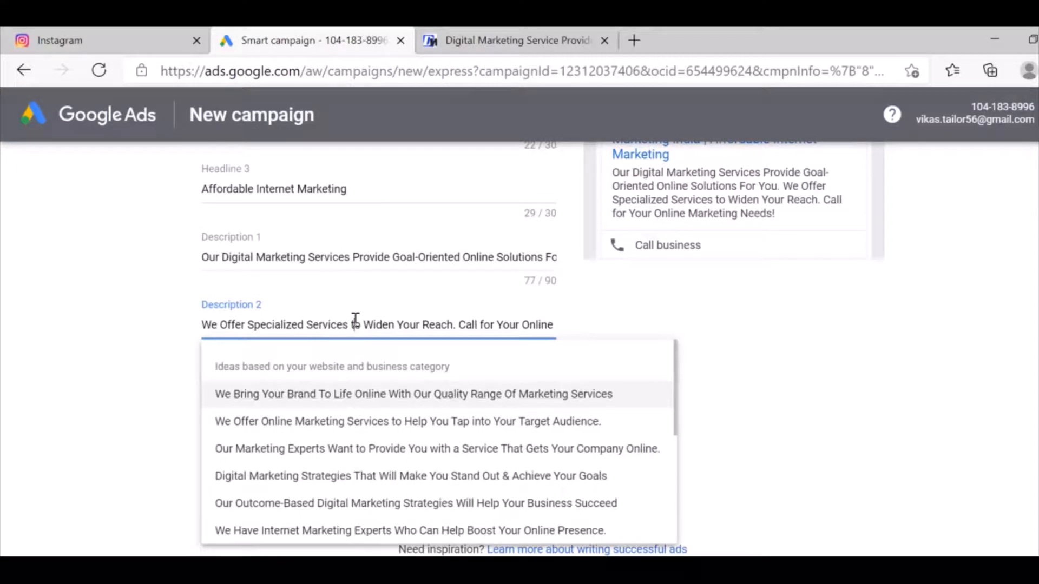
{"action": "key", "text": "Right"}
{"action": "key", "text": "Right"}
{"action": "key", "text": "Right"}
{"action": "key", "text": "Right"}
{"action": "key", "text": "Right"}
{"action": "key", "text": "Right"}
{"action": "key", "text": "Right"}
{"action": "key", "text": "Right"}
{"action": "key", "text": "Right"}
{"action": "key", "text": "Right"}
{"action": "key", "text": "Right"}
{"action": "key", "text": "Right"}
{"action": "key", "text": "Right"}
{"action": "key", "text": "Right"}
{"action": "key", "text": "Right"}
{"action": "key", "text": "Right"}
{"action": "key", "text": "Right"}
{"action": "key", "text": "Right"}
{"action": "key", "text": "Right"}
{"action": "key", "text": "Right"}
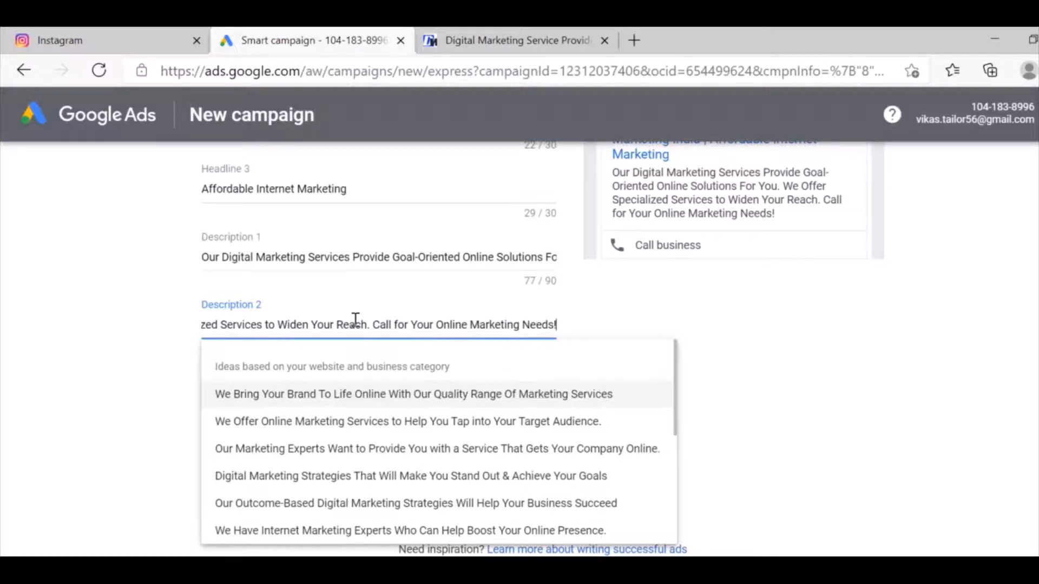
{"action": "left_click", "coordinate": [143, 314]}
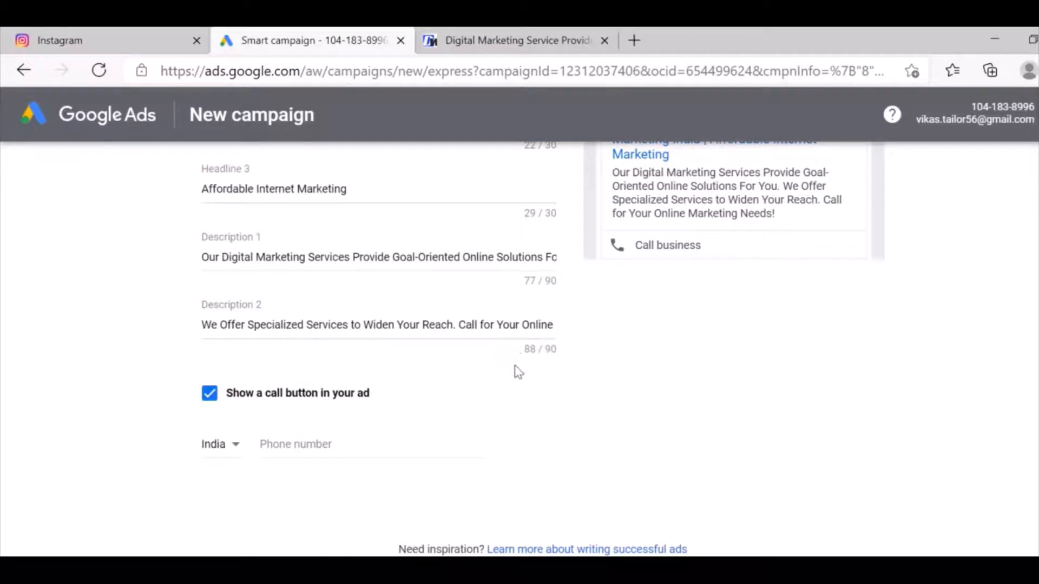
Enter the business phone number for the ad's call button with India as the country, and continue to the keyword themes
{"action": "left_click", "coordinate": [358, 450]}
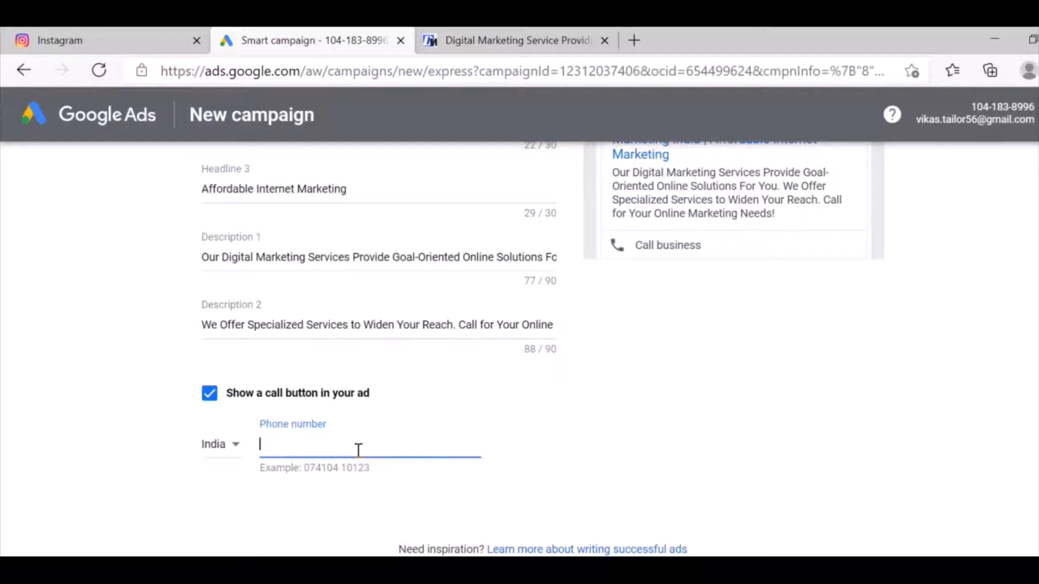
{"action": "left_click", "coordinate": [528, 481]}
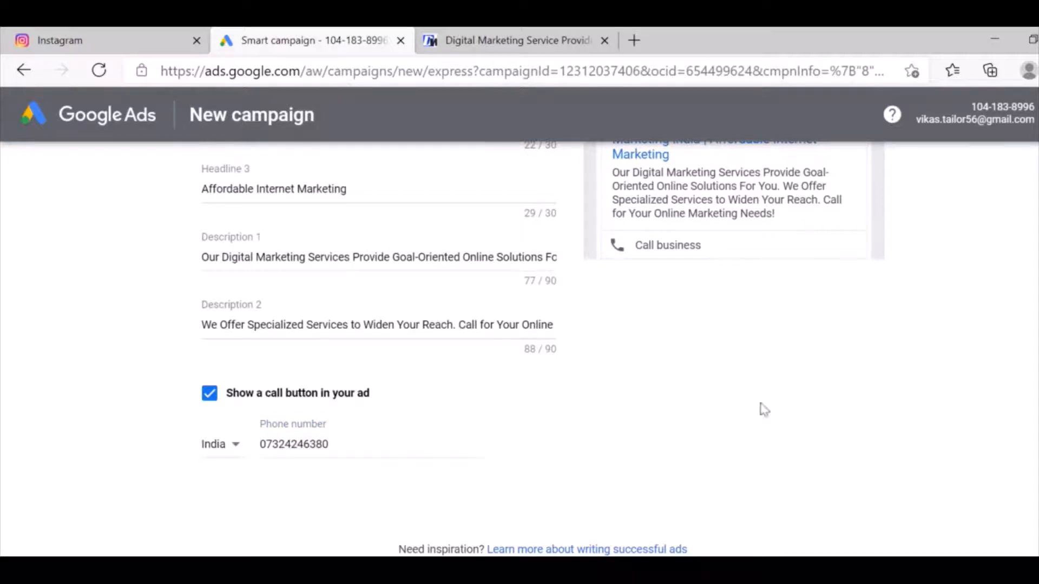
{"action": "scroll", "coordinate": [788, 428], "scroll_direction": "down", "scroll_amount": 2}
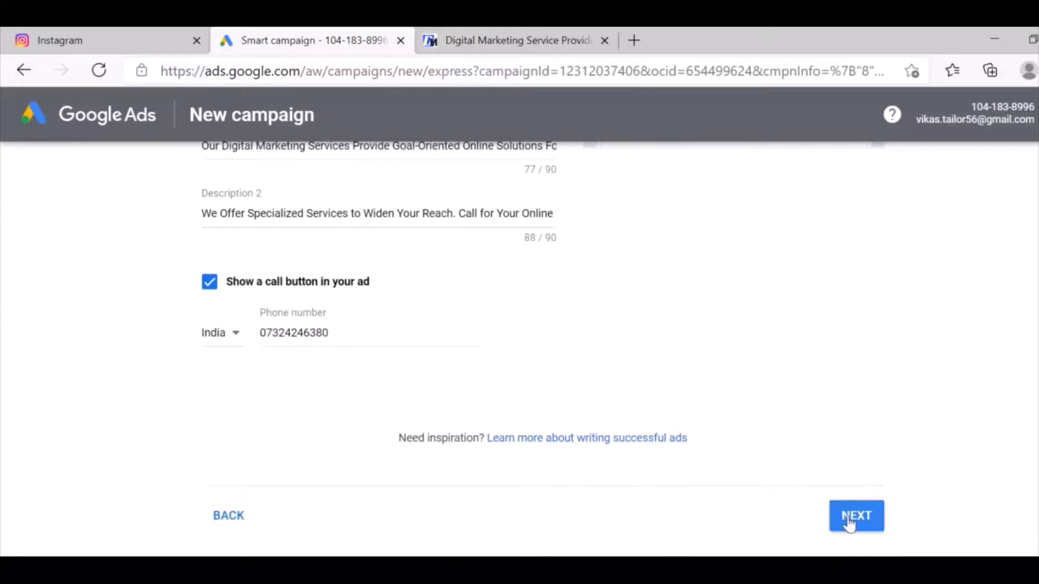
{"action": "left_click", "coordinate": [848, 517]}
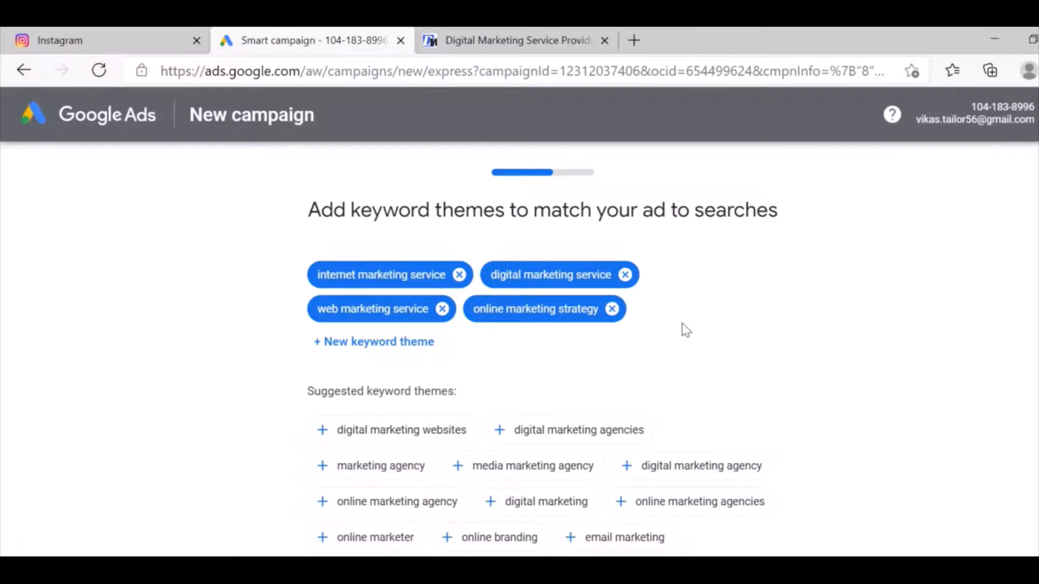
Add the suggested keyword themes digital marketing websites, marketing agency, digital marketing agency, digital marketing agencies, digital marketing and logo design
{"action": "left_click", "coordinate": [390, 442]}
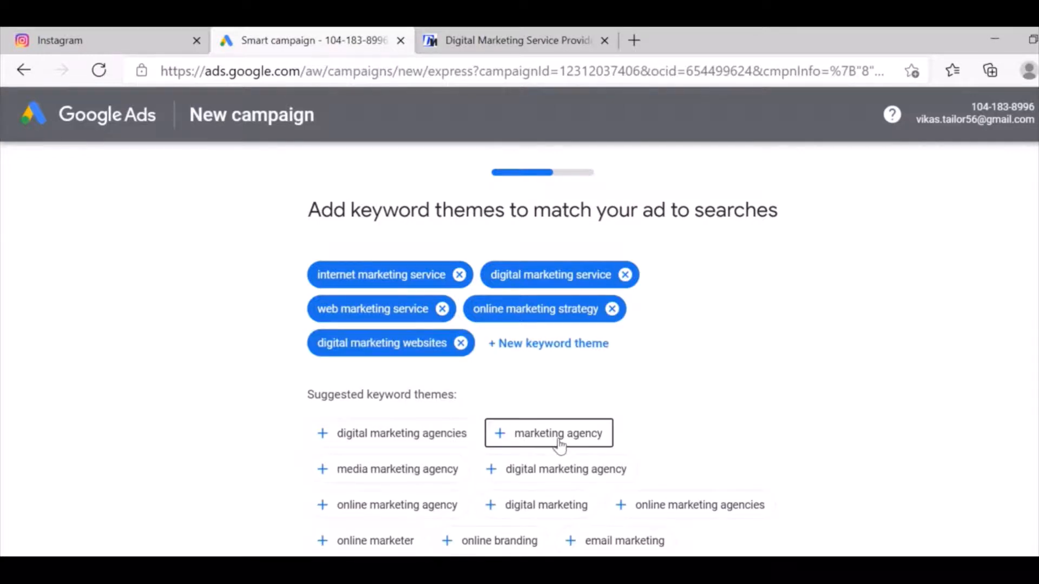
{"action": "left_click", "coordinate": [560, 445]}
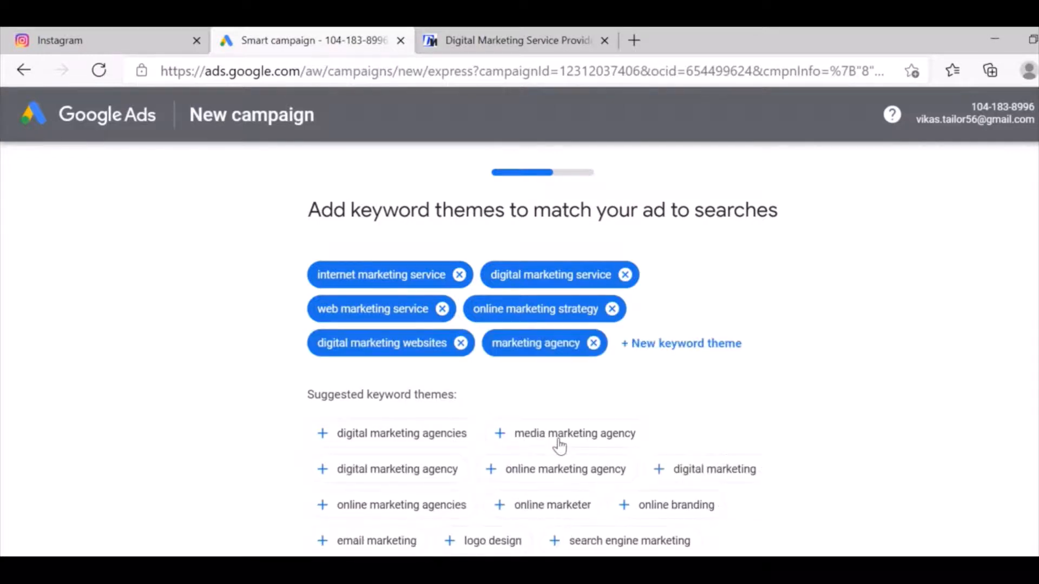
{"action": "left_click", "coordinate": [422, 476]}
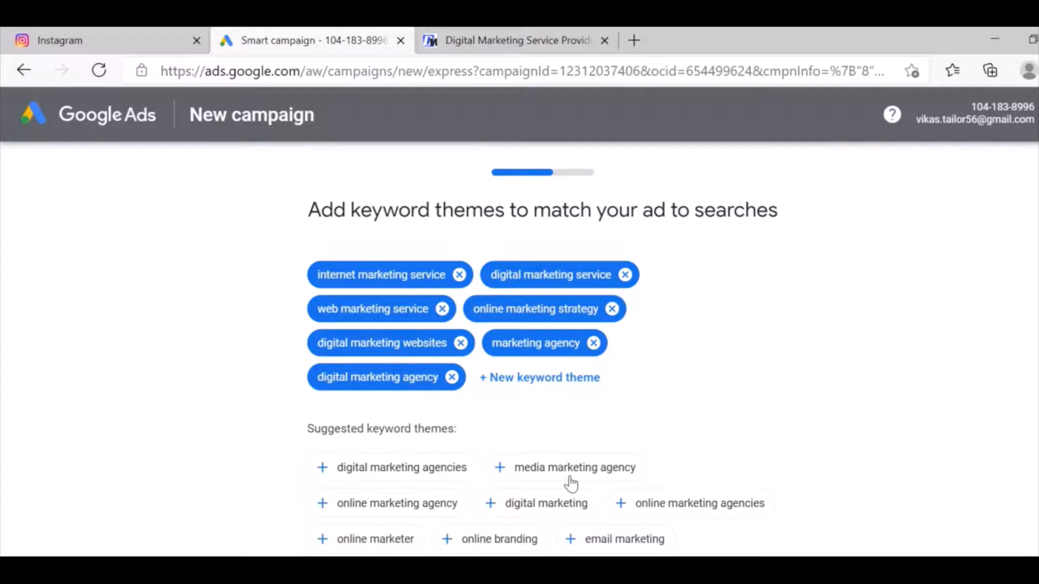
{"action": "left_click", "coordinate": [436, 469]}
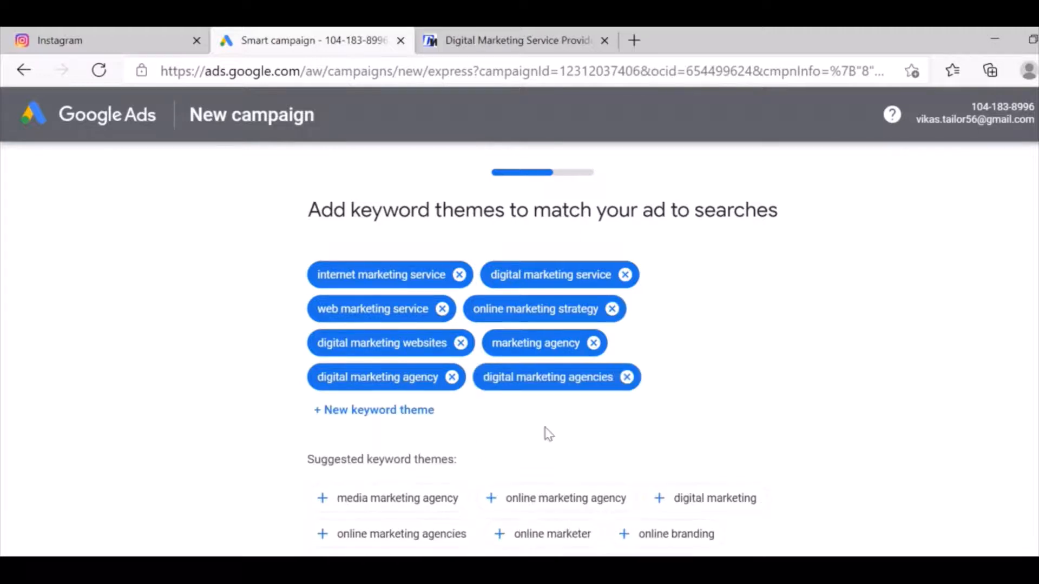
{"action": "scroll", "coordinate": [743, 370], "scroll_direction": "down", "scroll_amount": 3}
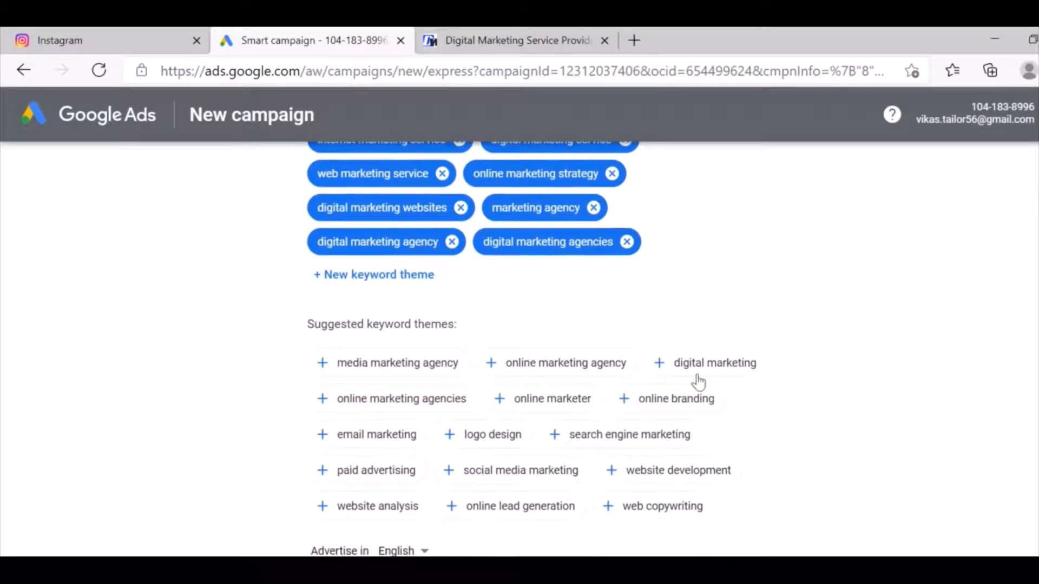
{"action": "left_click", "coordinate": [699, 370]}
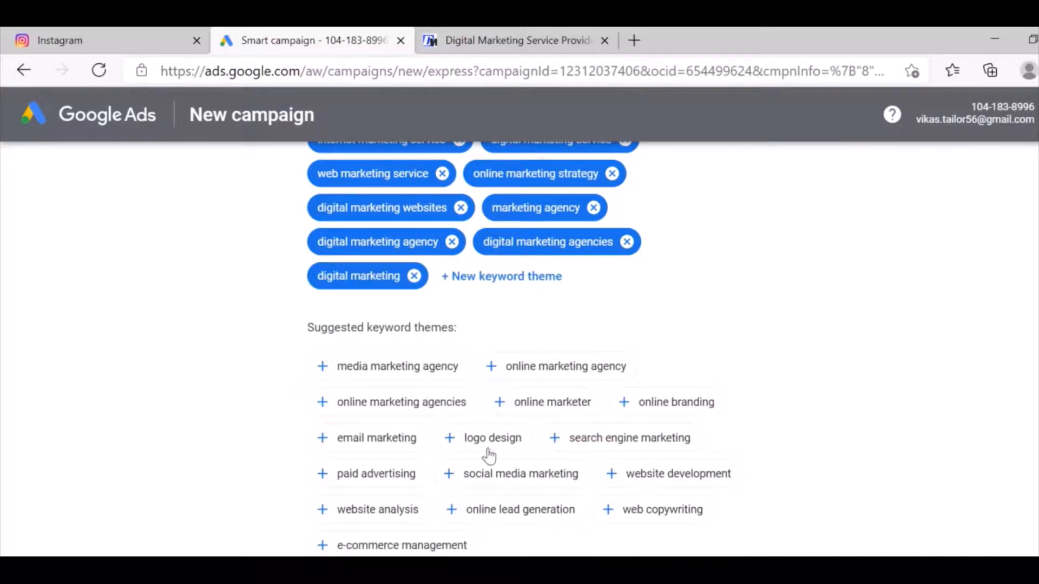
{"action": "left_click", "coordinate": [509, 442]}
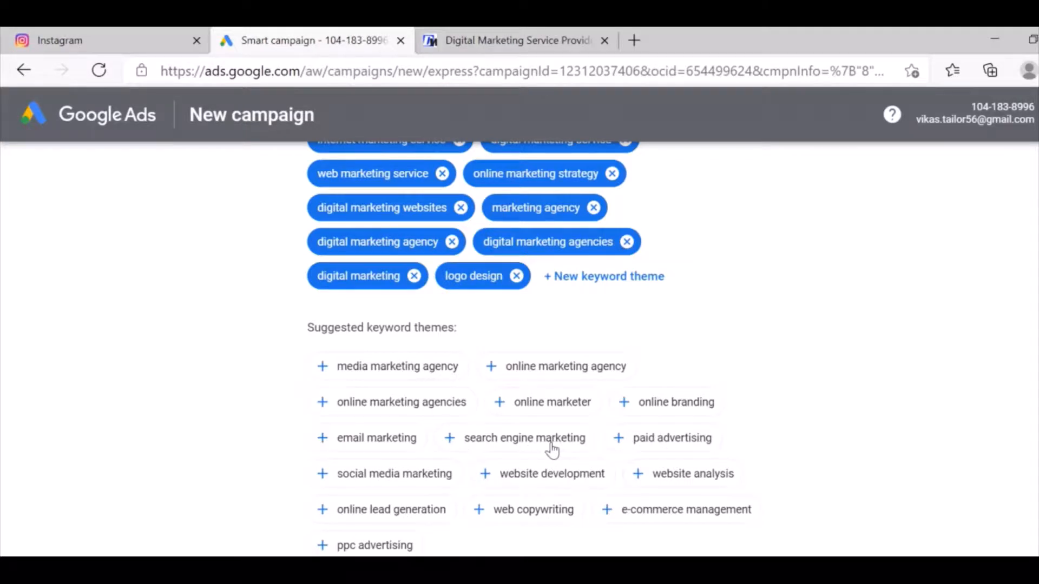
Try adding the search engine marketing theme, remove it again, and accept the keyword themes with English as the advertising language
{"action": "left_click", "coordinate": [551, 444]}
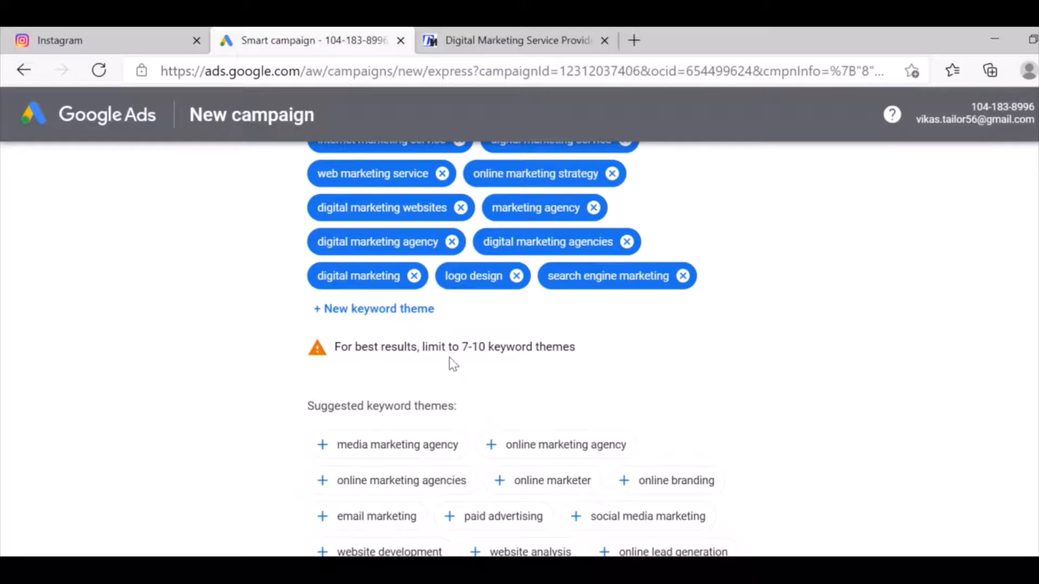
{"action": "left_click", "coordinate": [684, 276]}
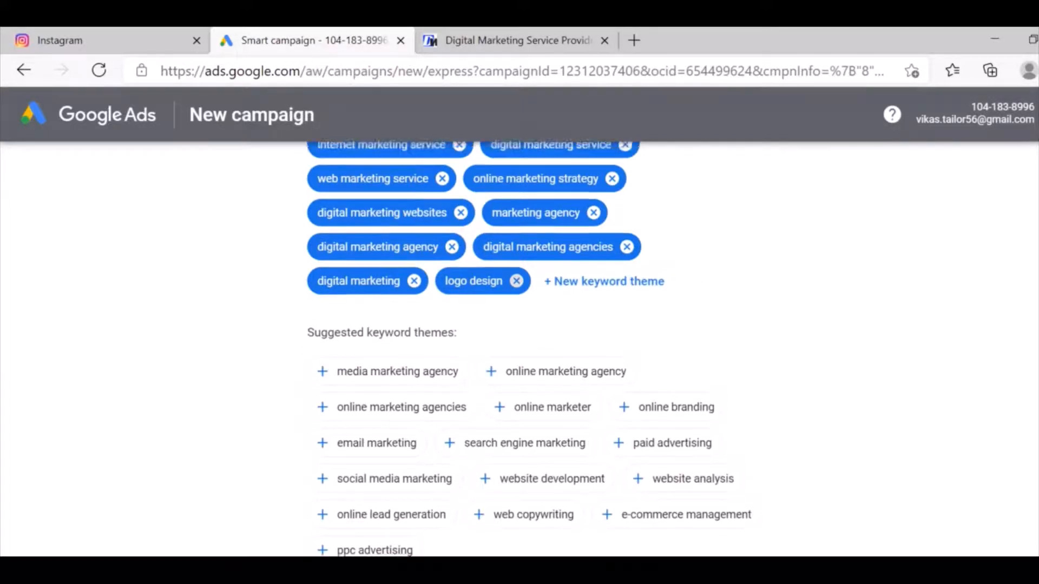
{"action": "scroll", "coordinate": [519, 346], "scroll_direction": "up", "scroll_amount": 2}
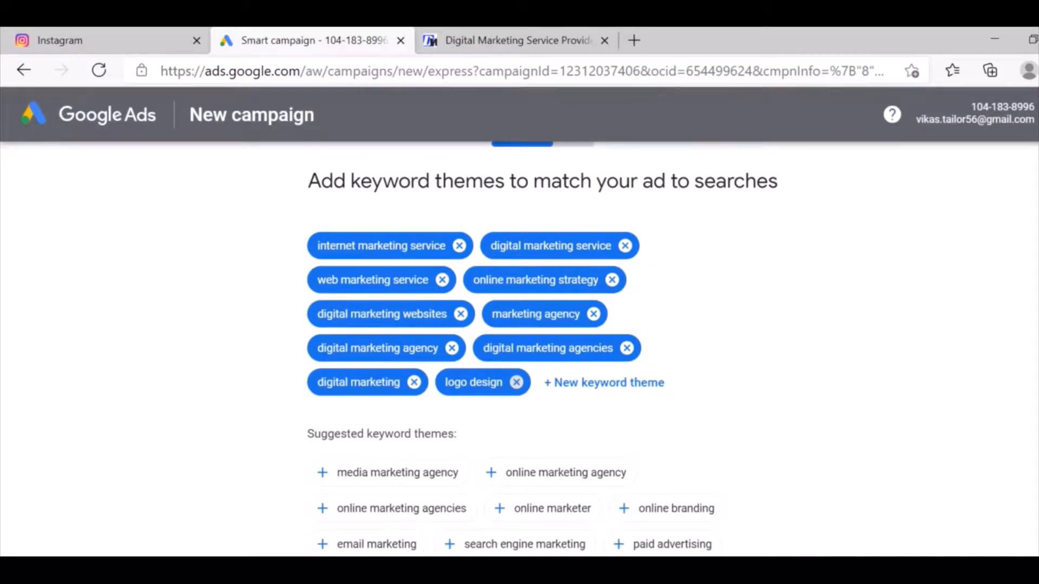
{"action": "scroll", "coordinate": [519, 346], "scroll_direction": "down", "scroll_amount": 4}
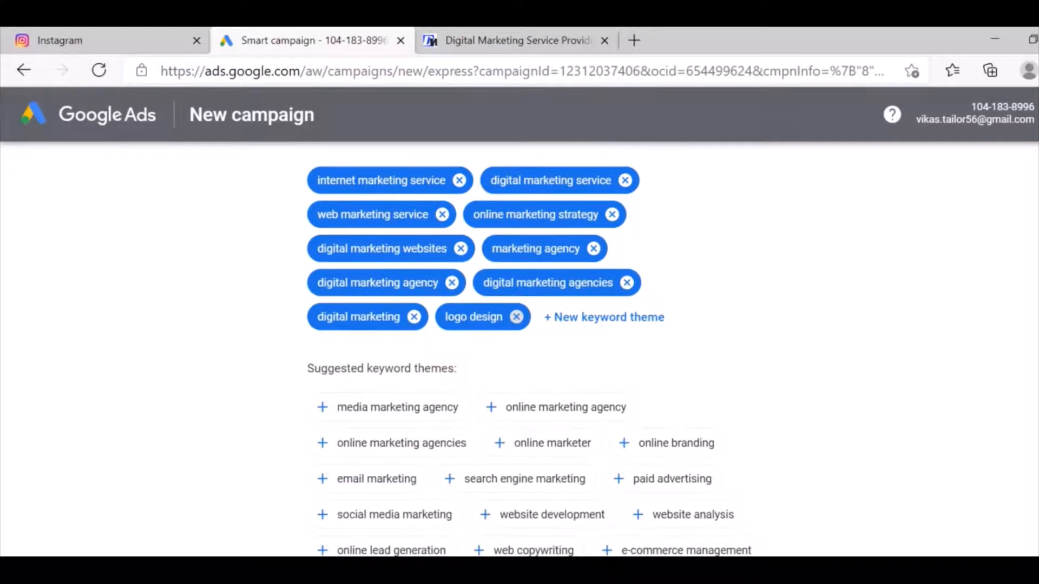
{"action": "scroll", "coordinate": [519, 346], "scroll_direction": "down", "scroll_amount": 2}
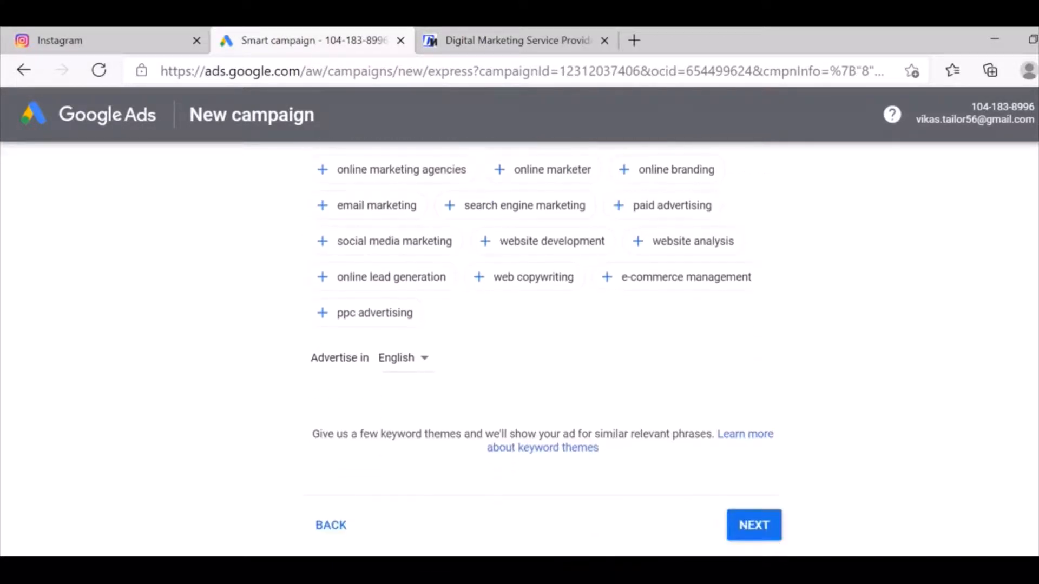
{"action": "left_click", "coordinate": [755, 529]}
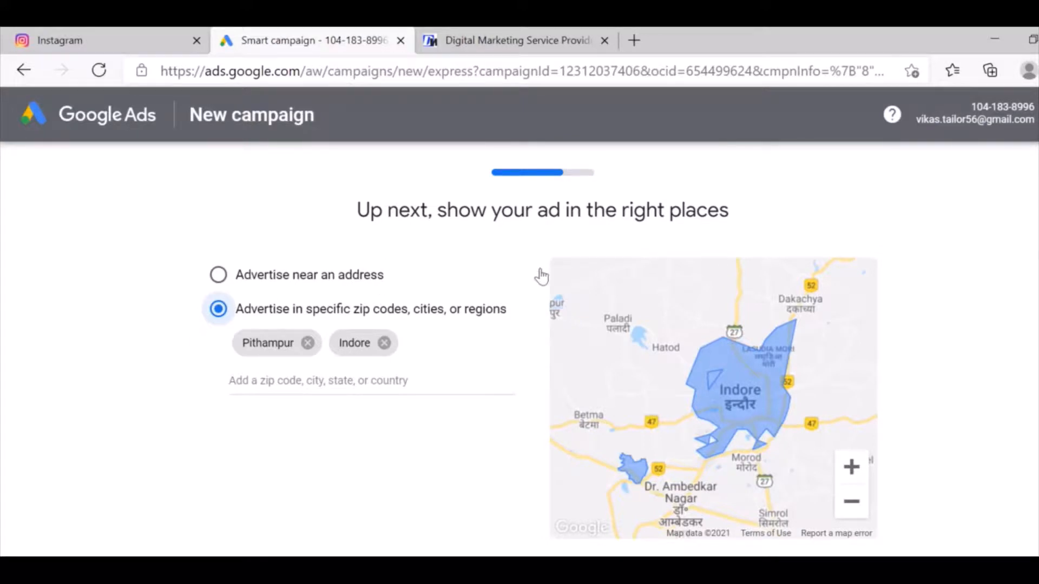
Remove Pithampur and Indore from the ad's target locations and add the country United States instead
{"action": "left_click", "coordinate": [307, 343]}
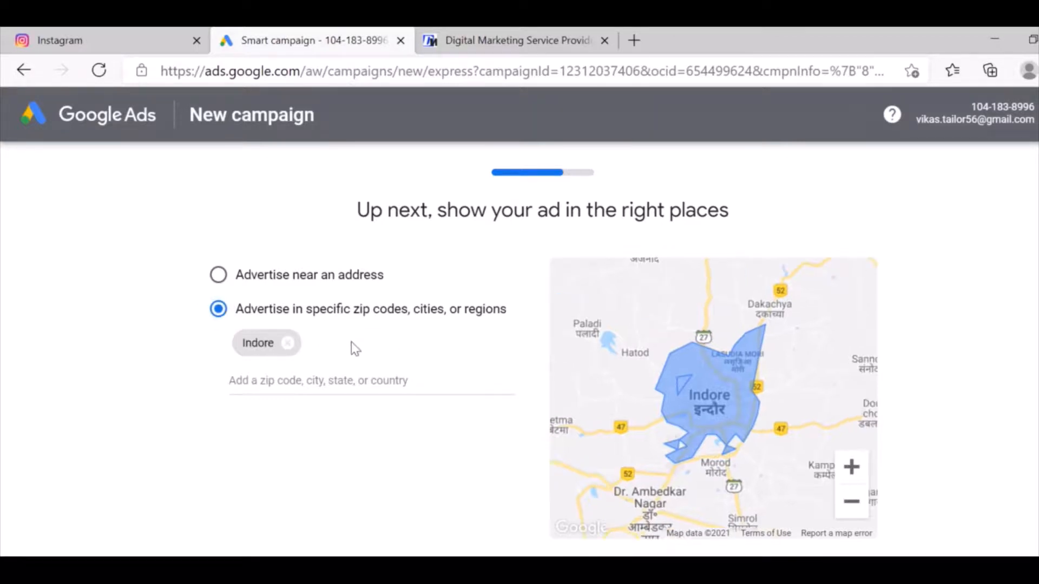
{"action": "left_click", "coordinate": [286, 344]}
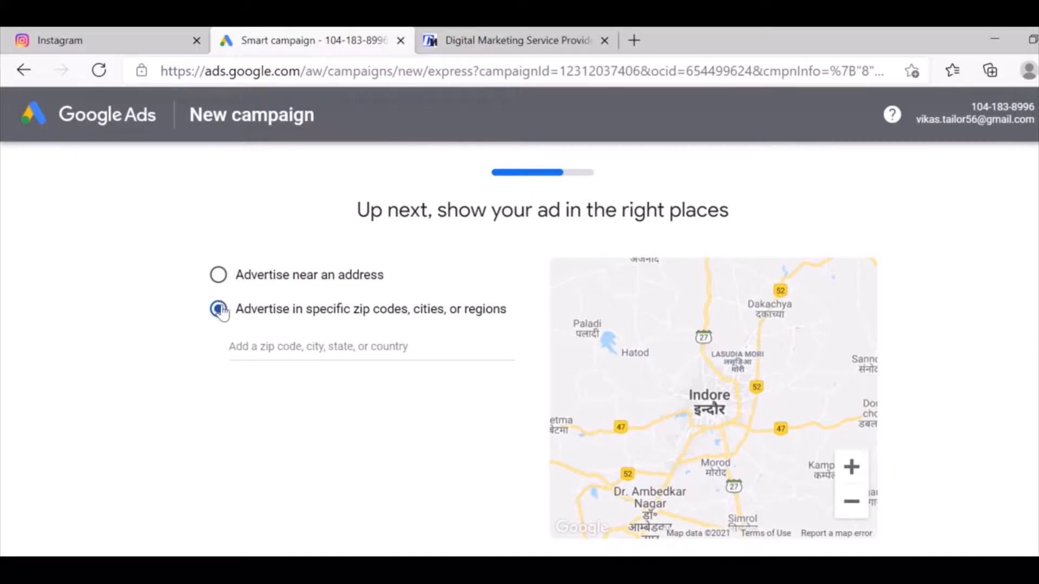
{"action": "left_click", "coordinate": [285, 342]}
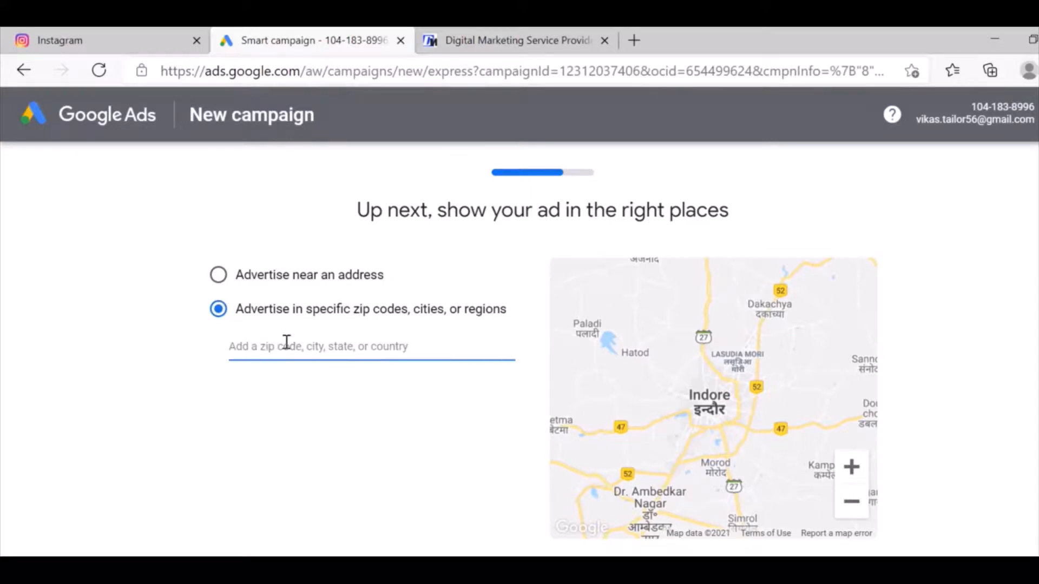
{"action": "type", "text": "india"}
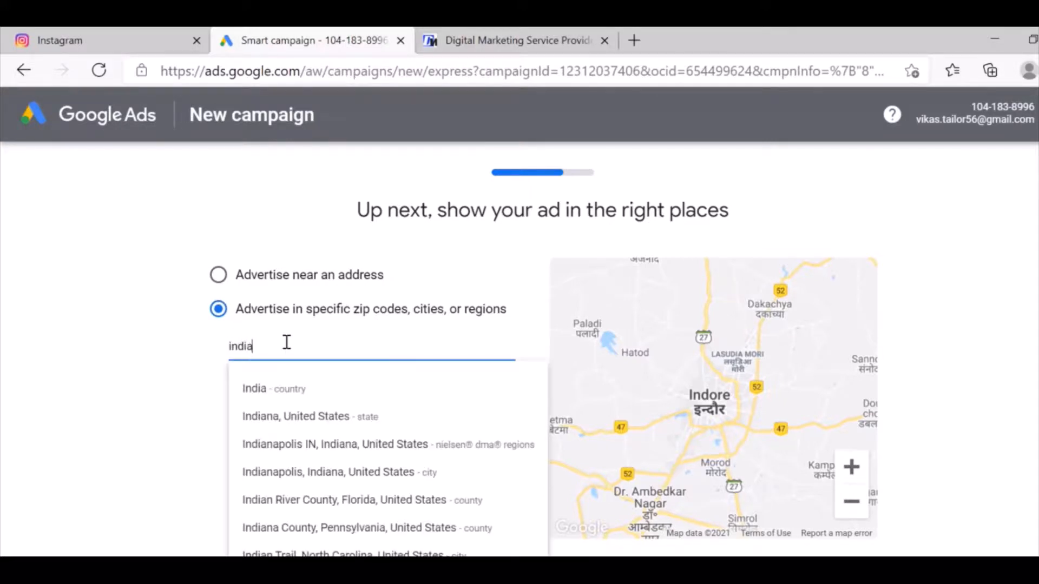
{"action": "key", "text": "ctrl+a"}
{"action": "type", "text": "United"}
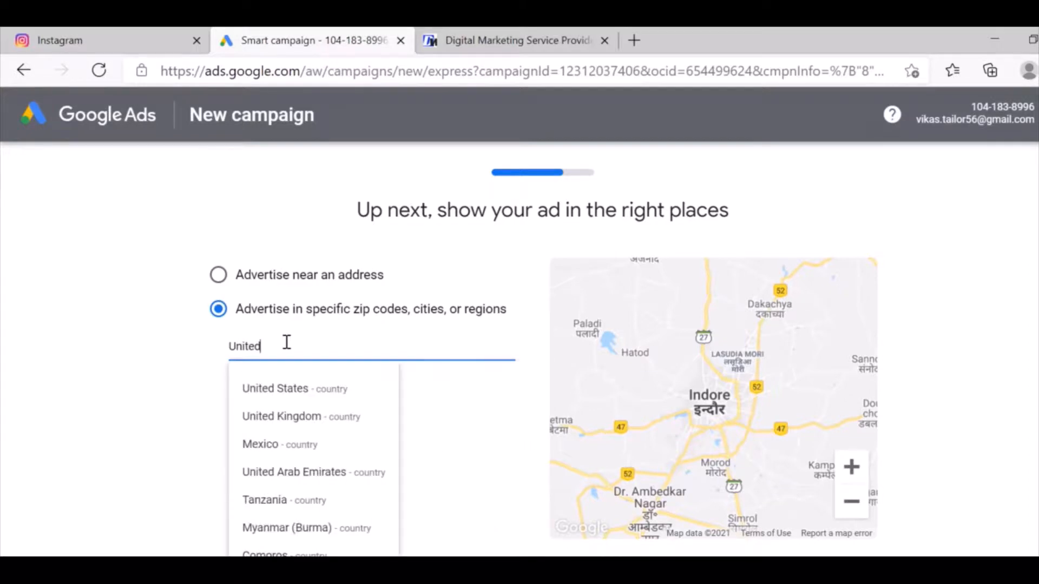
{"action": "left_click", "coordinate": [313, 390]}
Add the countries United Kingdom and India to the ad's target locations
{"action": "left_click", "coordinate": [335, 382]}
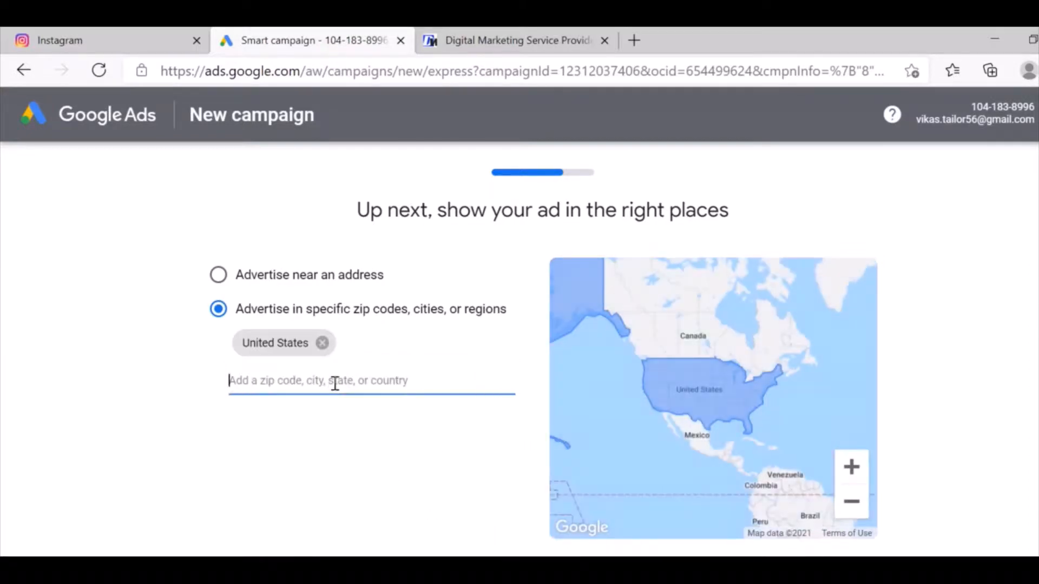
{"action": "type", "text": "United King"}
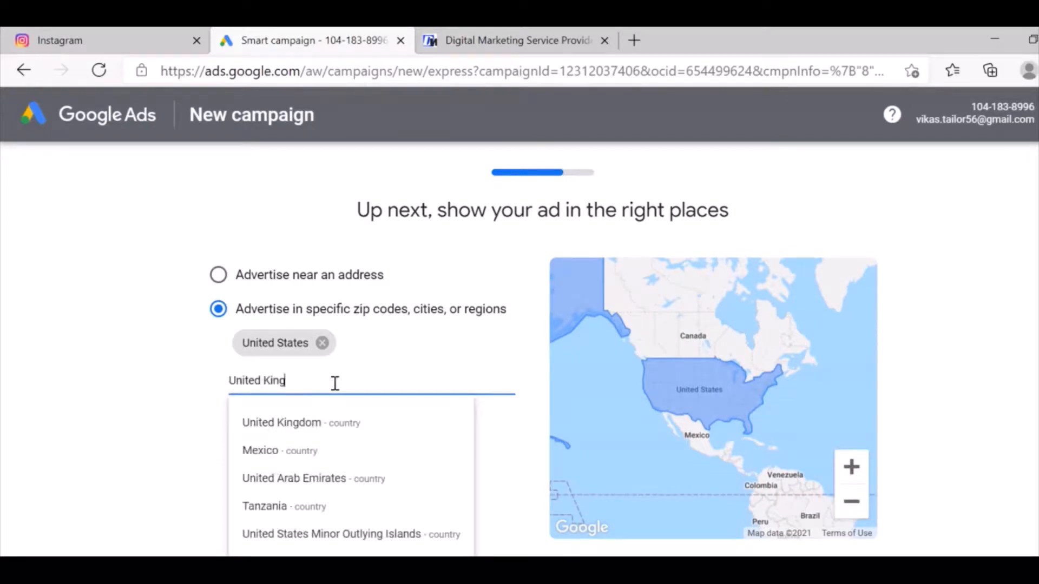
{"action": "left_click", "coordinate": [349, 423]}
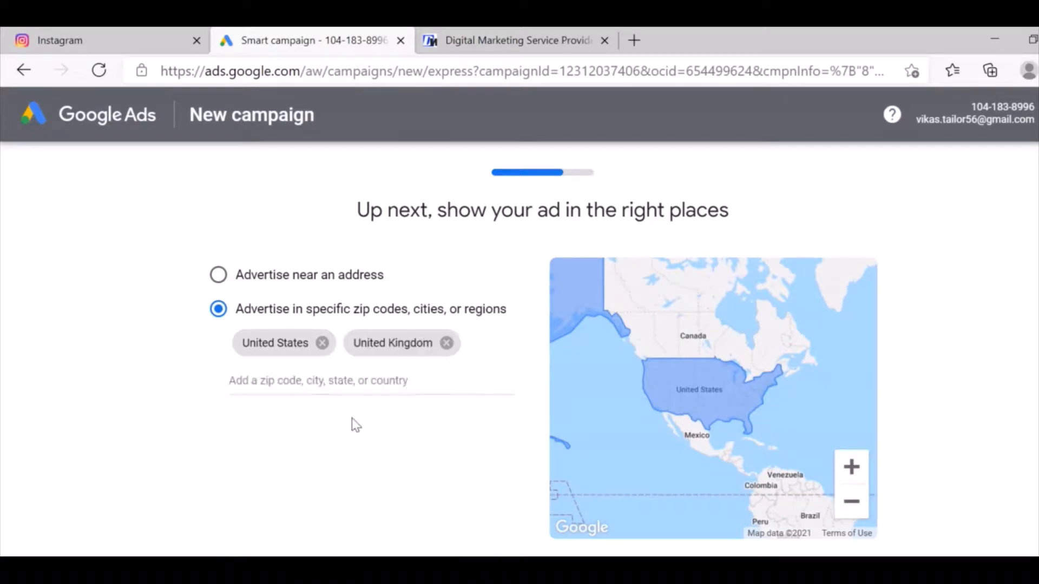
{"action": "left_click", "coordinate": [333, 395]}
{"action": "type", "text": "Ind"}
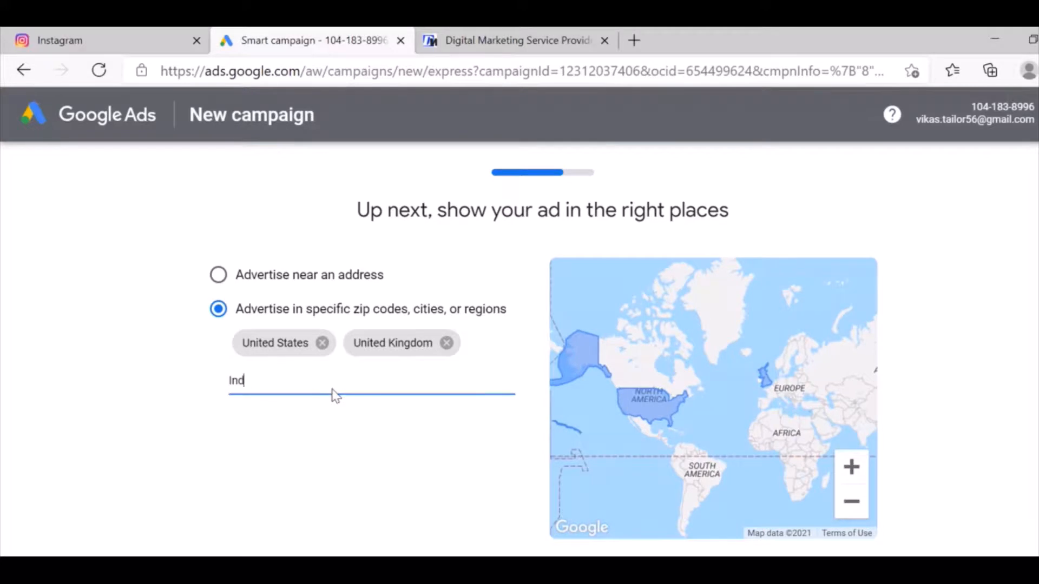
{"action": "type", "text": "ia"}
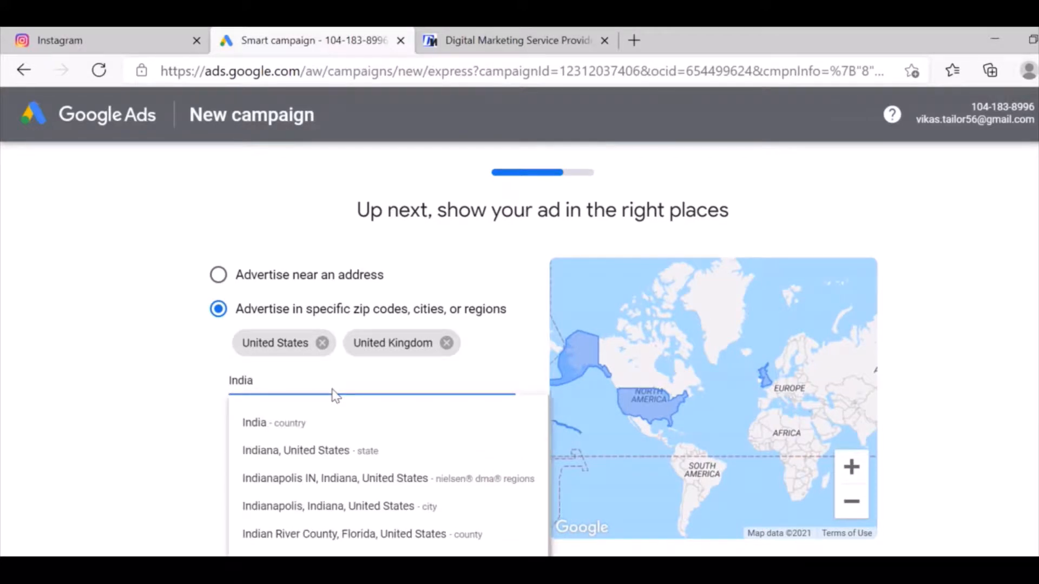
{"action": "left_click", "coordinate": [326, 427]}
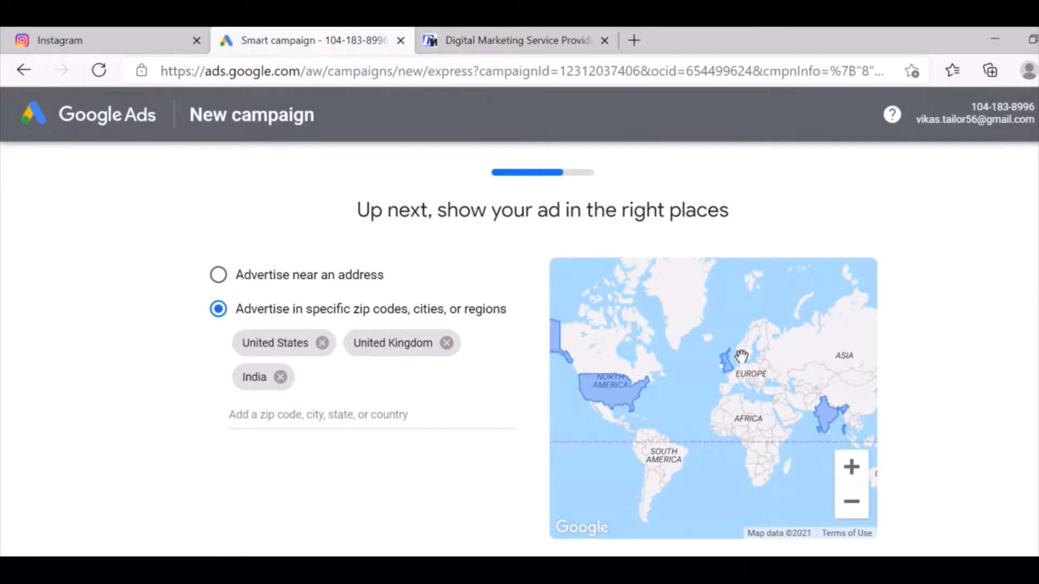
{"action": "scroll", "coordinate": [366, 413], "scroll_direction": "down", "scroll_amount": 4}
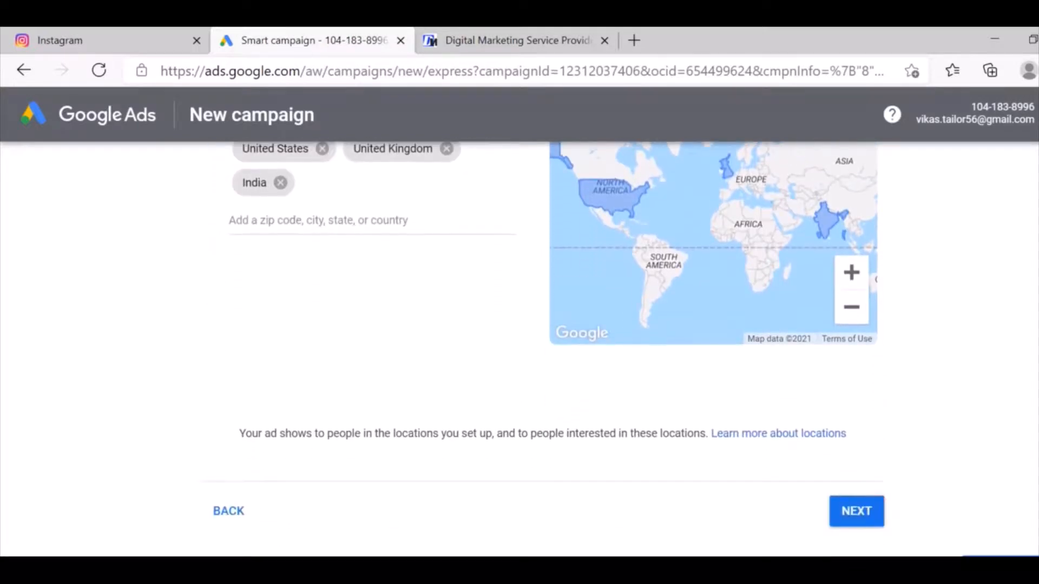
Accept the ad's target locations and continue to the campaign's suggested budget options
{"action": "left_click", "coordinate": [845, 522]}
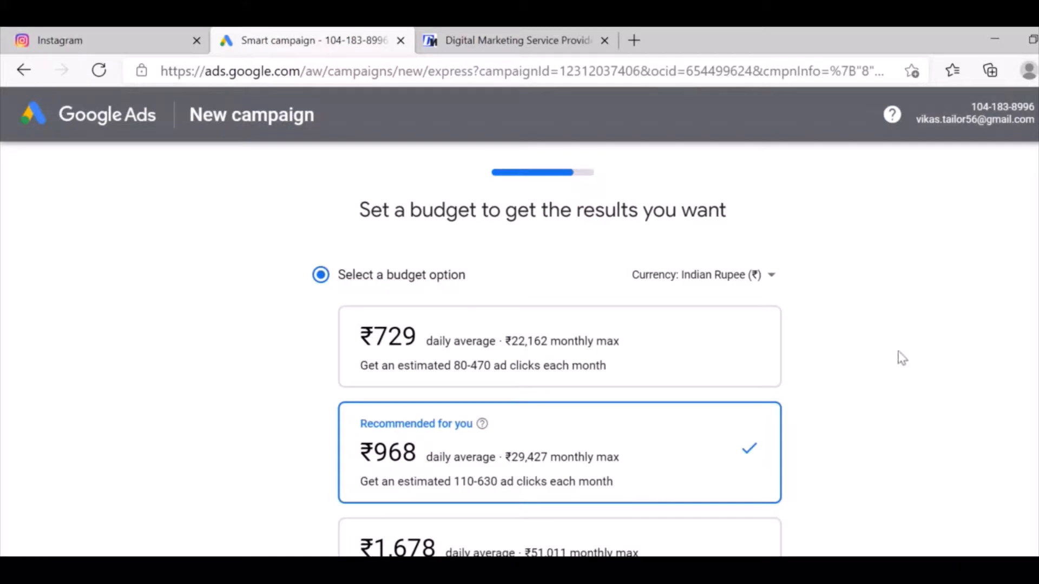
{"action": "scroll", "coordinate": [901, 357], "scroll_direction": "down", "scroll_amount": 1}
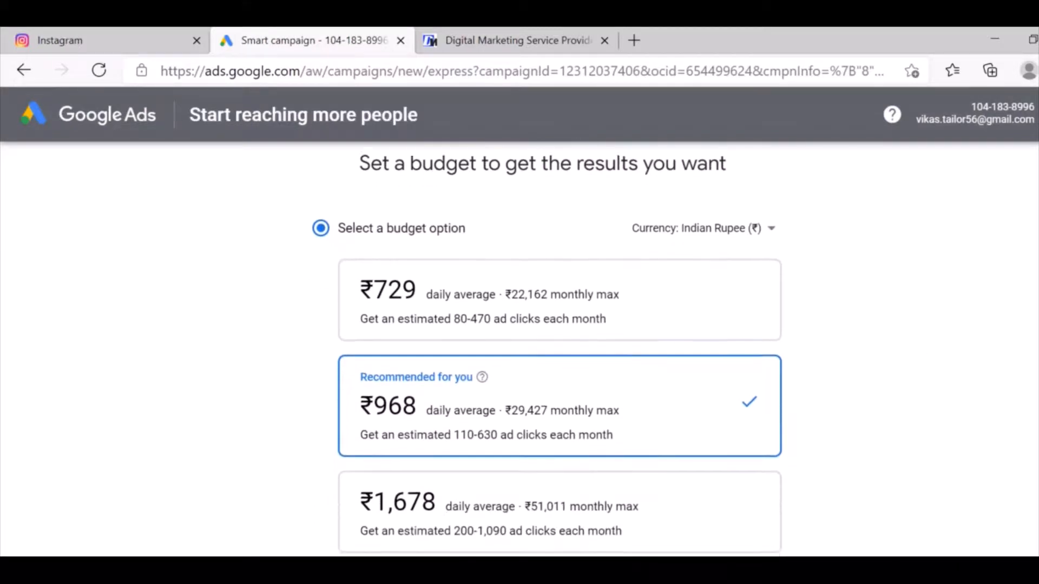
{"action": "scroll", "coordinate": [547, 346], "scroll_direction": "down", "scroll_amount": 1}
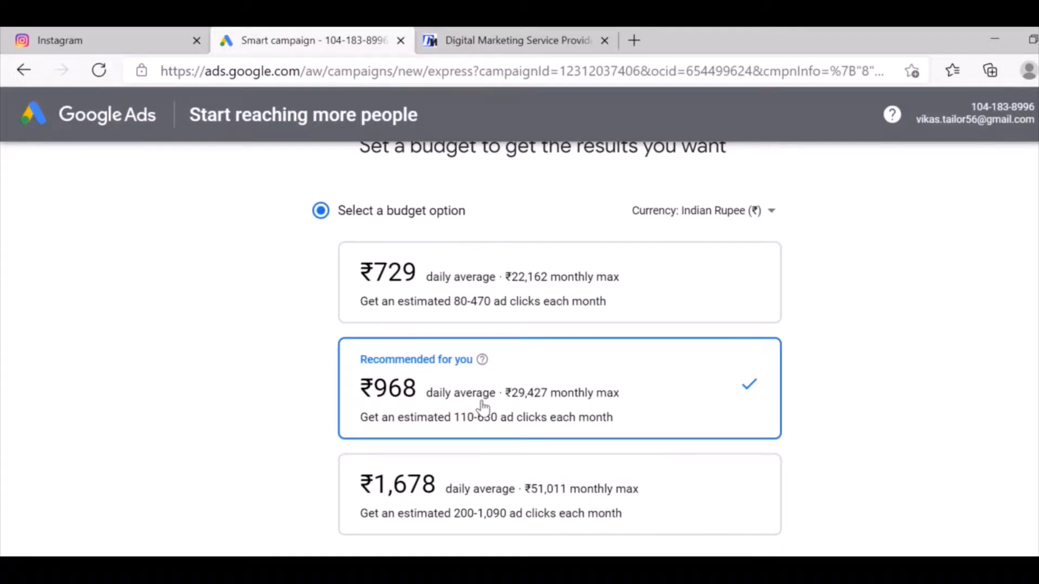
Try the ₹729 daily average budget option and look at the available currencies, keeping Indian Rupee
{"action": "left_click", "coordinate": [569, 294]}
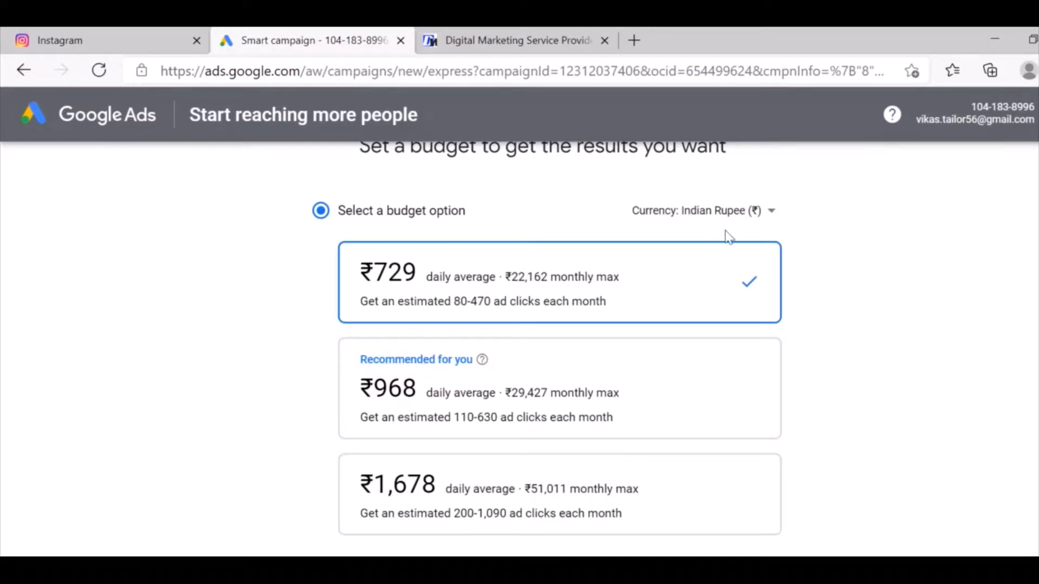
{"action": "left_click", "coordinate": [690, 213]}
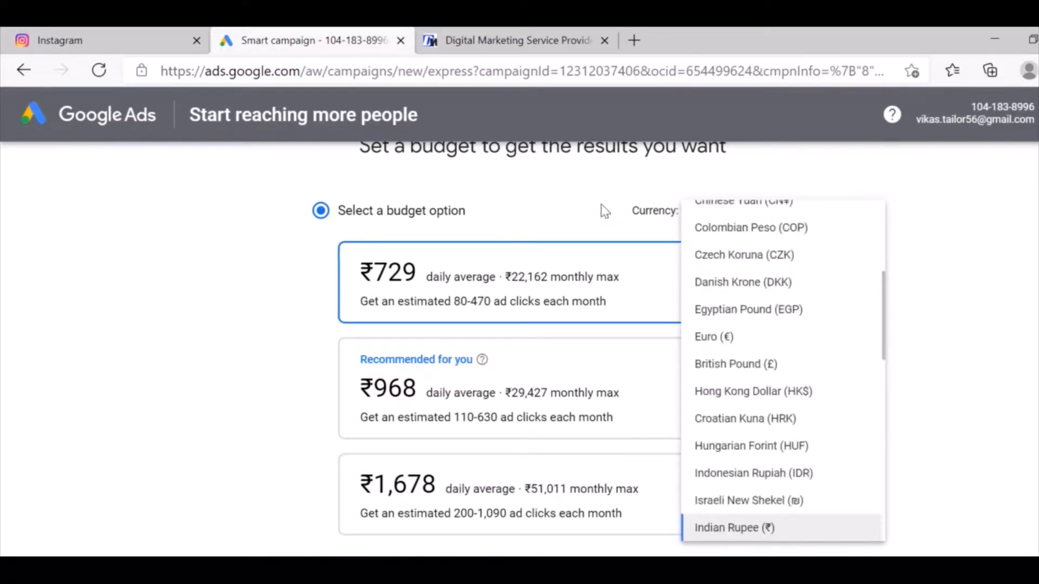
{"action": "left_click", "coordinate": [601, 211]}
Switch the campaign to a custom budget and set the daily average to ₹100
{"action": "scroll", "coordinate": [679, 410], "scroll_direction": "down", "scroll_amount": 3}
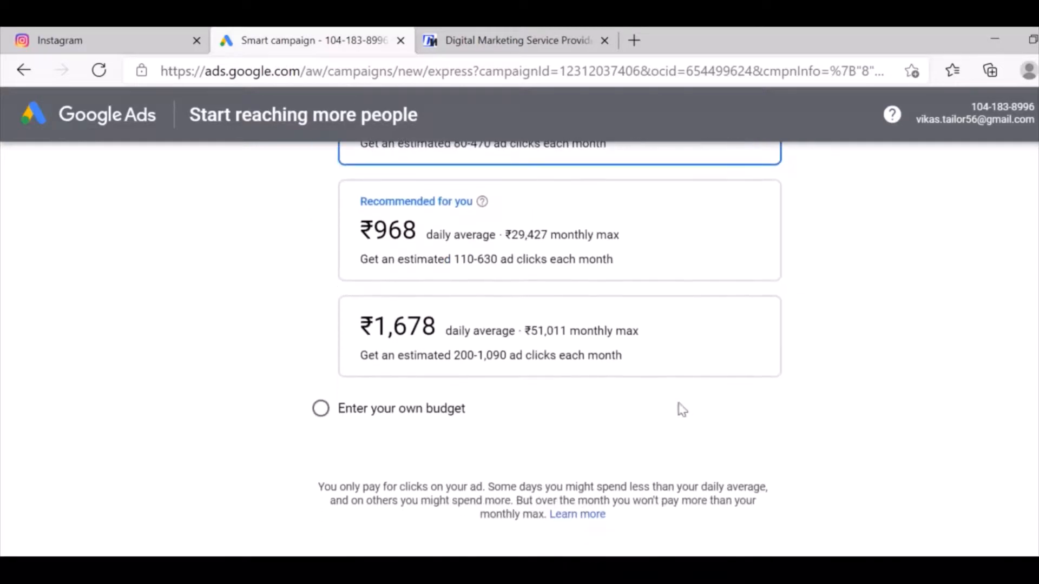
{"action": "left_click", "coordinate": [317, 411]}
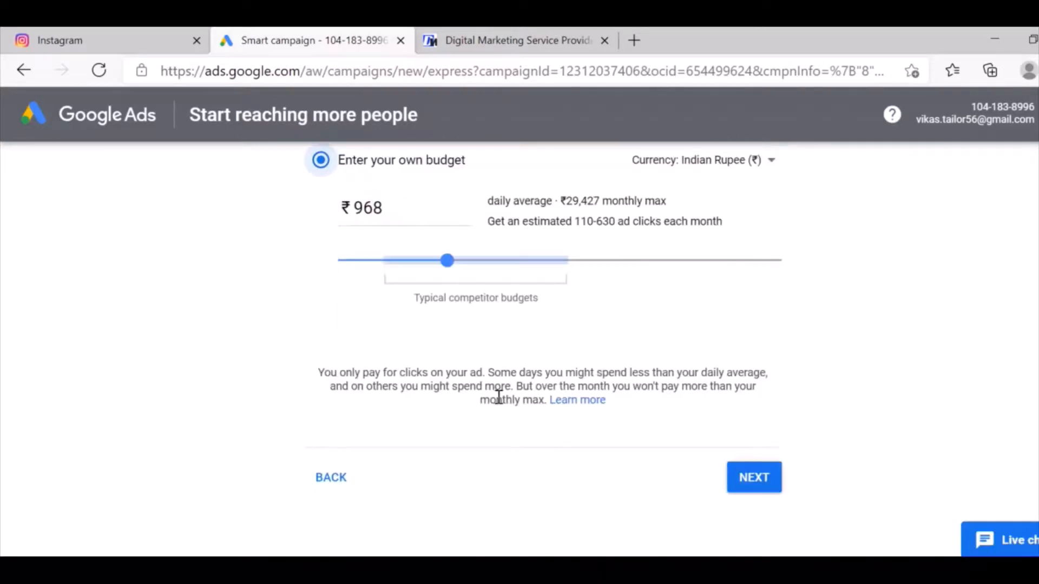
{"action": "scroll", "coordinate": [542, 349], "scroll_direction": "up", "scroll_amount": 1}
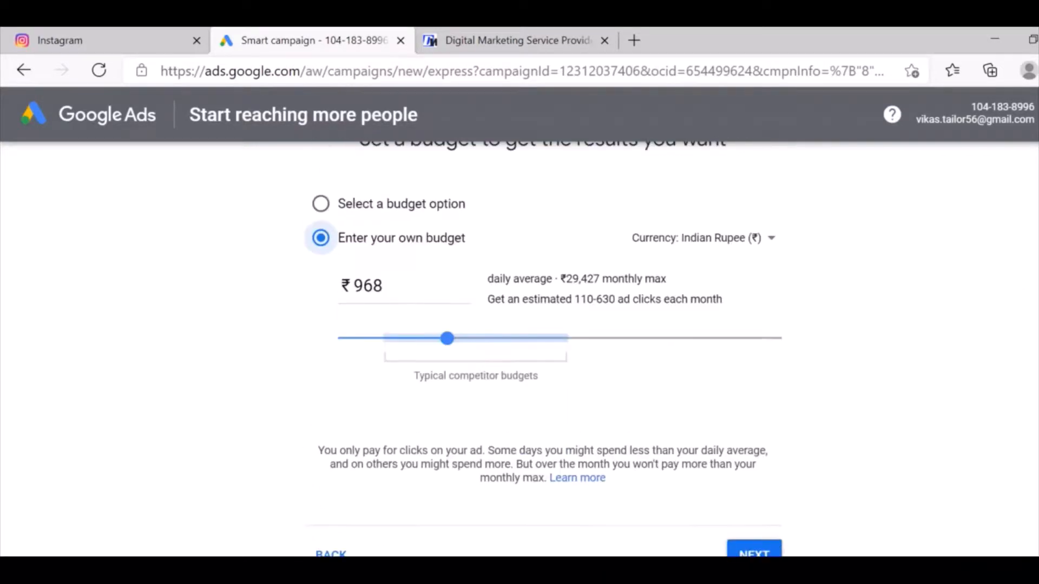
{"action": "double_click", "coordinate": [385, 292]}
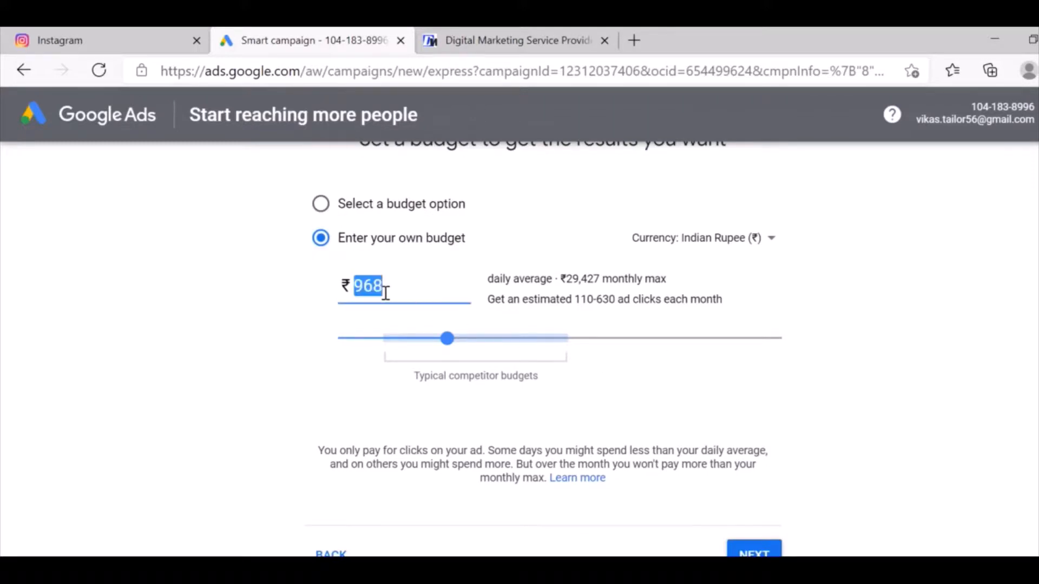
{"action": "type", "text": "100"}
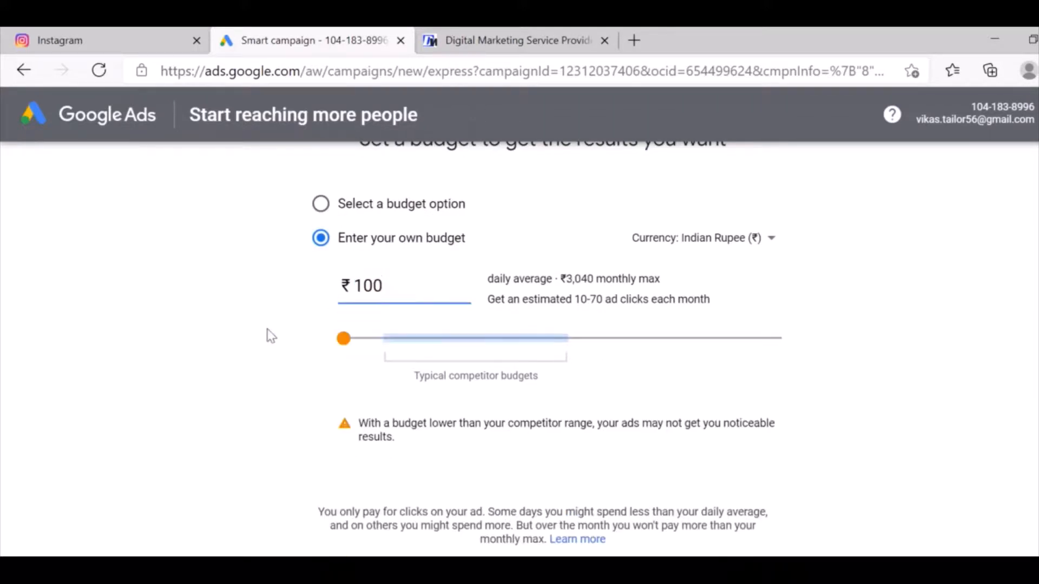
{"action": "left_click", "coordinate": [256, 341]}
{"action": "left_click", "coordinate": [343, 338]}
{"action": "scroll", "coordinate": [547, 349], "scroll_direction": "up", "scroll_amount": 1}
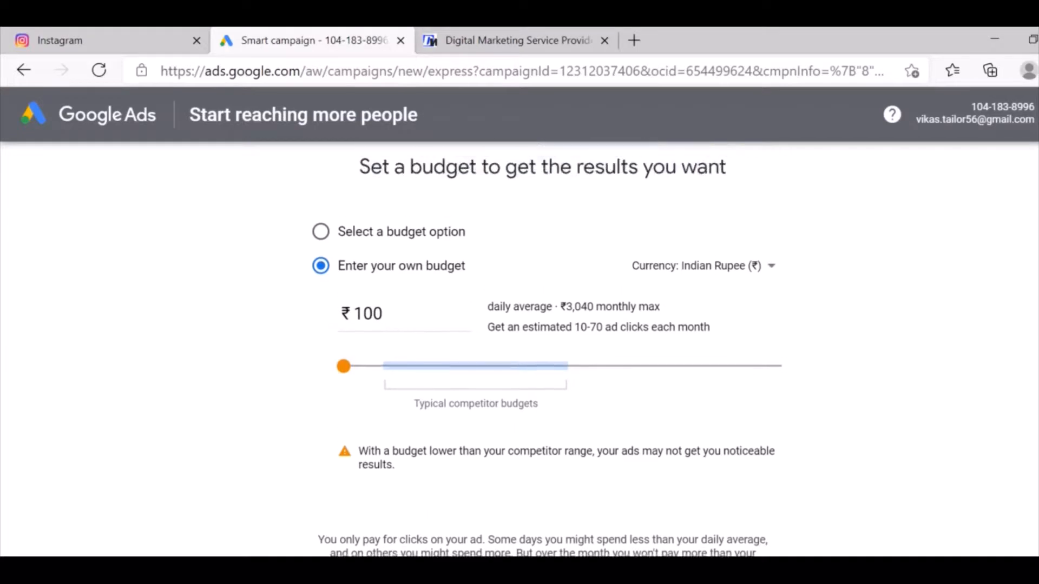
{"action": "scroll", "coordinate": [546, 349], "scroll_direction": "up", "scroll_amount": 1}
{"action": "scroll", "coordinate": [547, 349], "scroll_direction": "down", "scroll_amount": 1}
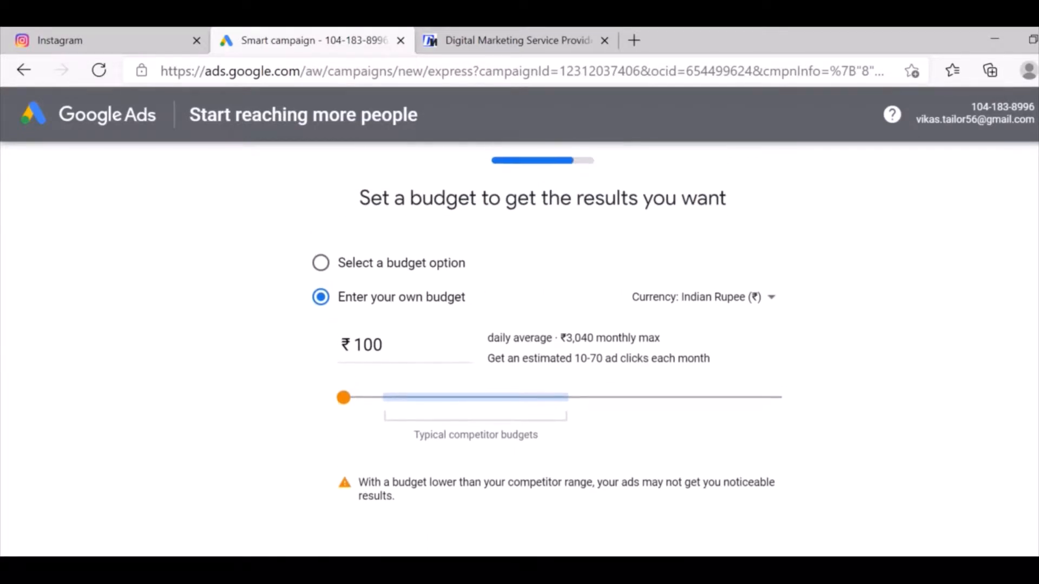
Try custom daily budgets of ₹200, ₹300, ₹400 and ₹500 to compare their estimated monthly ad clicks
{"action": "double_click", "coordinate": [406, 322]}
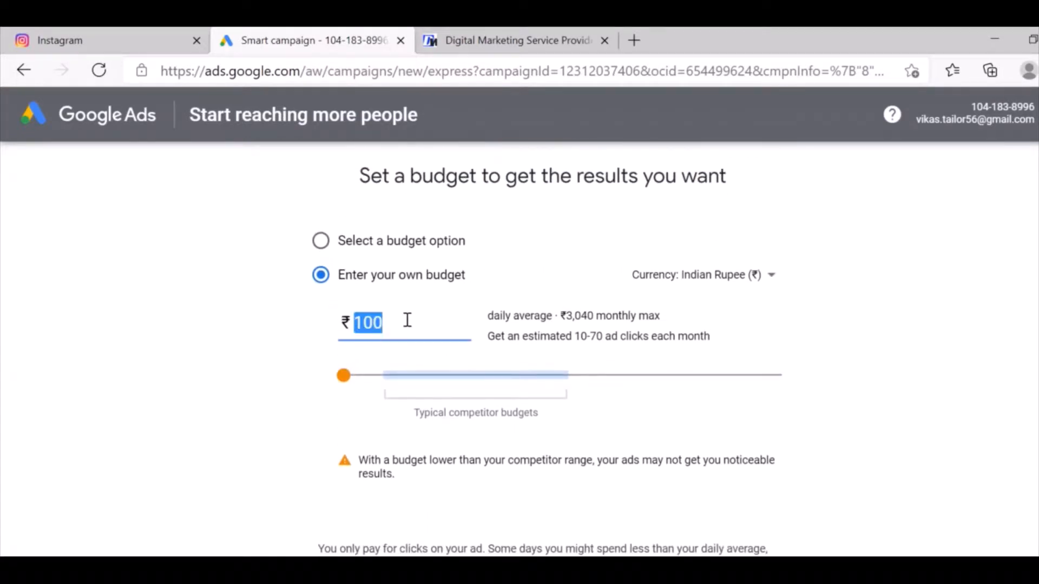
{"action": "type", "text": "200"}
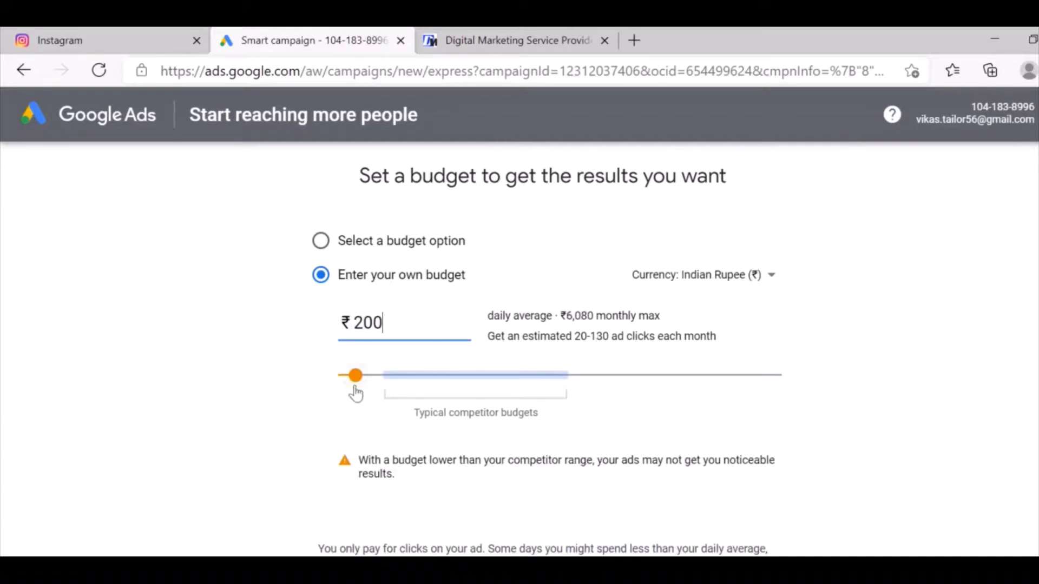
{"action": "double_click", "coordinate": [395, 329]}
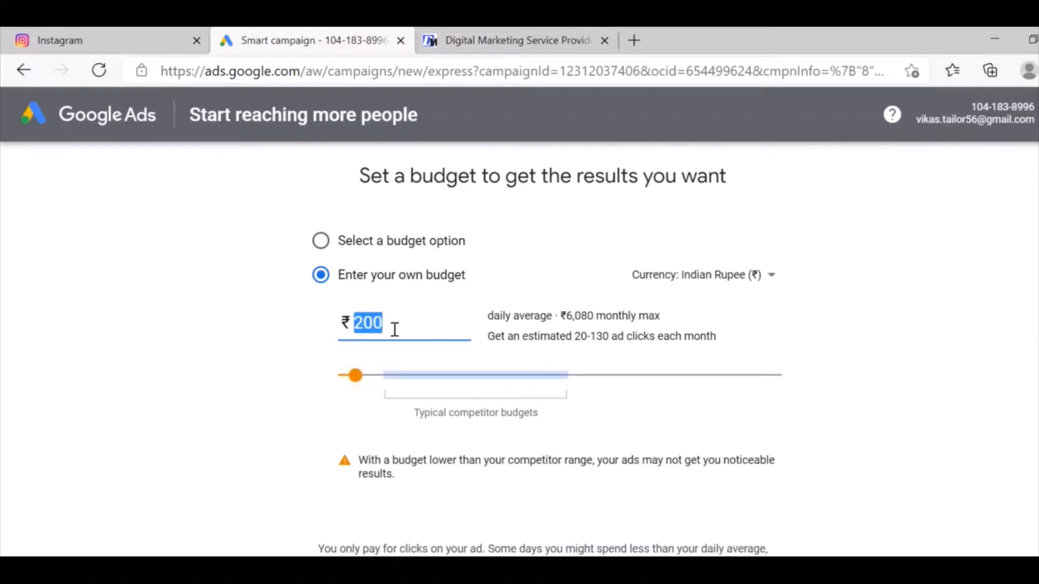
{"action": "type", "text": "300"}
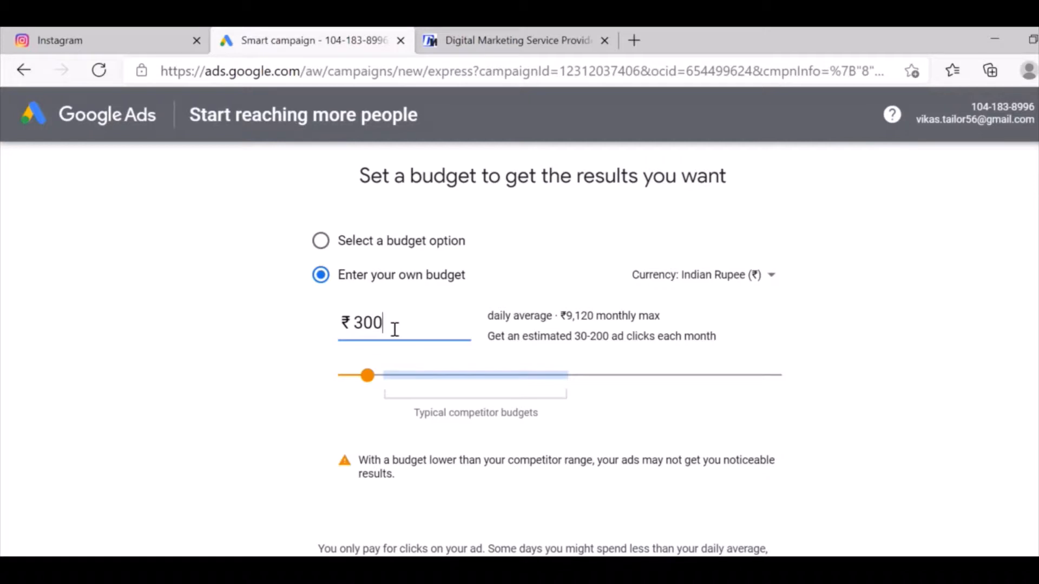
{"action": "double_click", "coordinate": [395, 329]}
{"action": "type", "text": "400"}
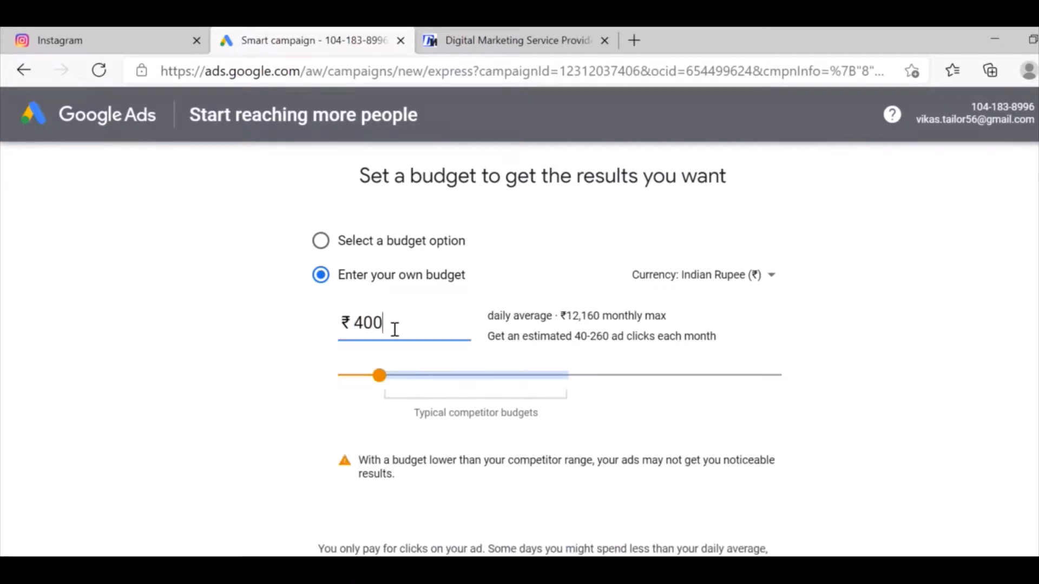
{"action": "key", "text": "BackSpace"}
{"action": "key", "text": "BackSpace"}
{"action": "key", "text": "BackSpace"}
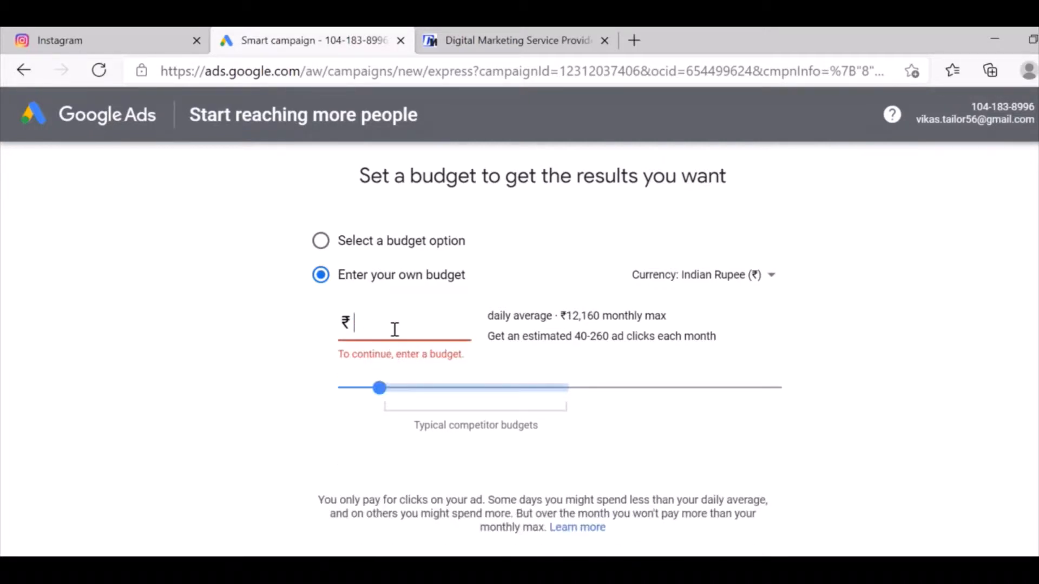
{"action": "type", "text": "500"}
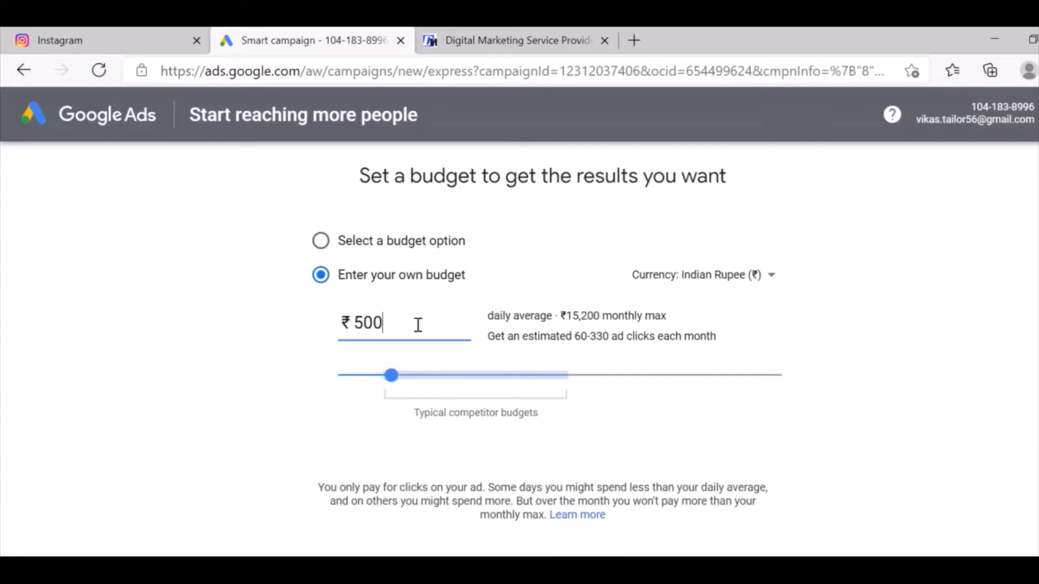
Set the custom daily average budget back to ₹100 and accept it to continue to the campaign review
{"action": "double_click", "coordinate": [370, 324]}
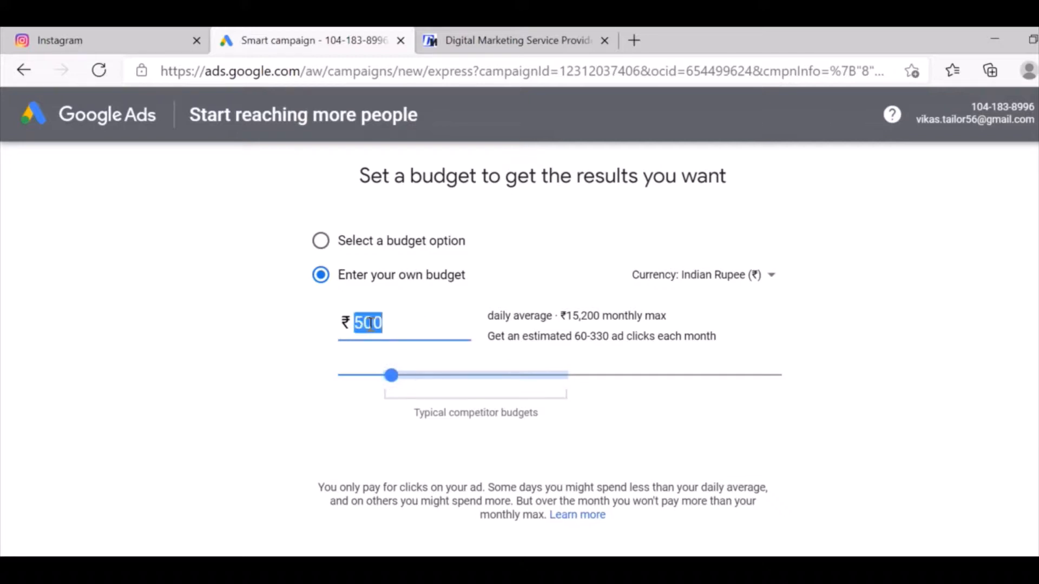
{"action": "type", "text": "100"}
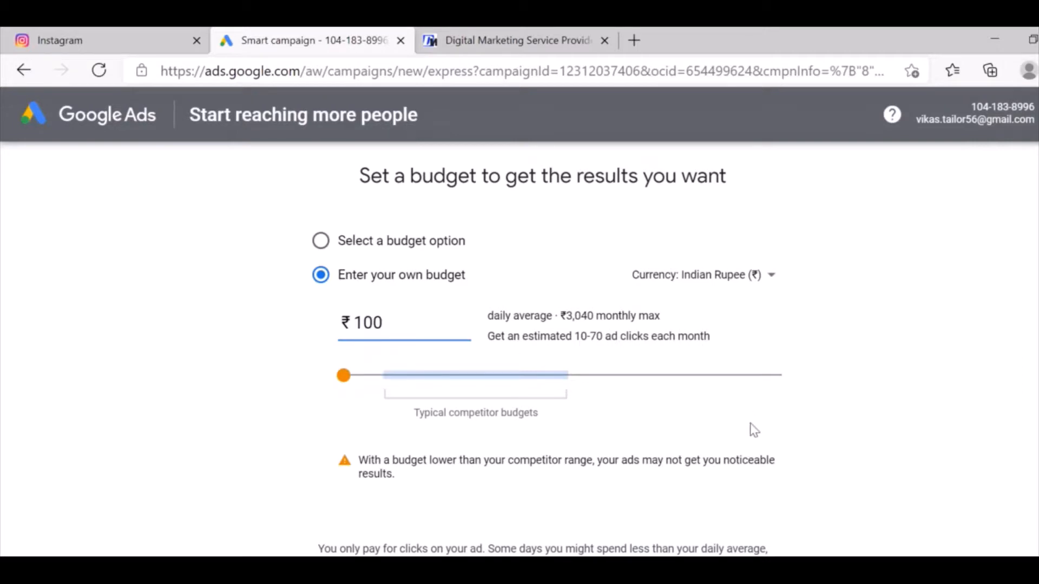
{"action": "left_click", "coordinate": [753, 430]}
{"action": "scroll", "coordinate": [547, 349], "scroll_direction": "down", "scroll_amount": 3}
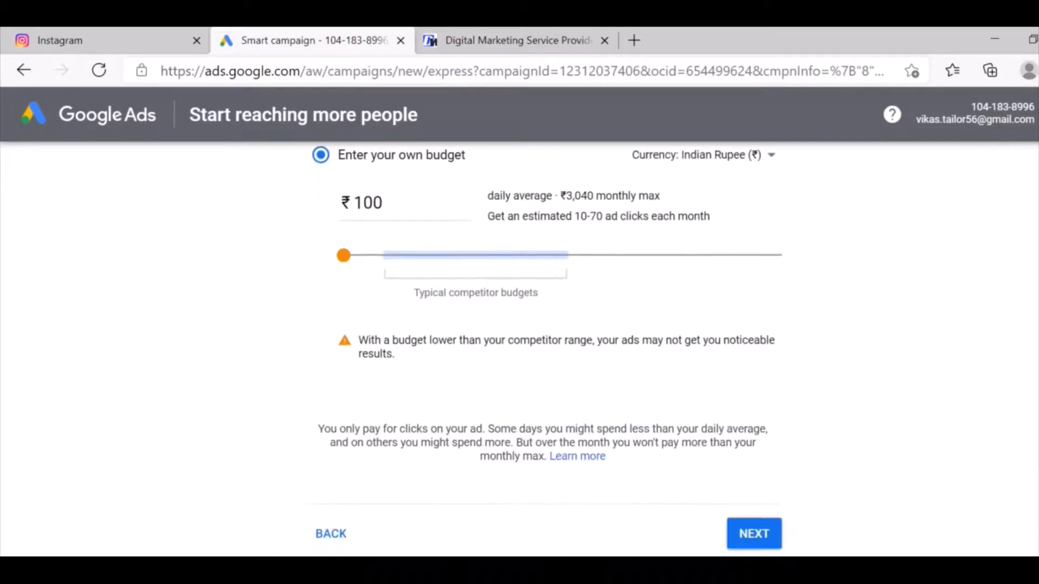
{"action": "scroll", "coordinate": [547, 348], "scroll_direction": "up", "scroll_amount": 2}
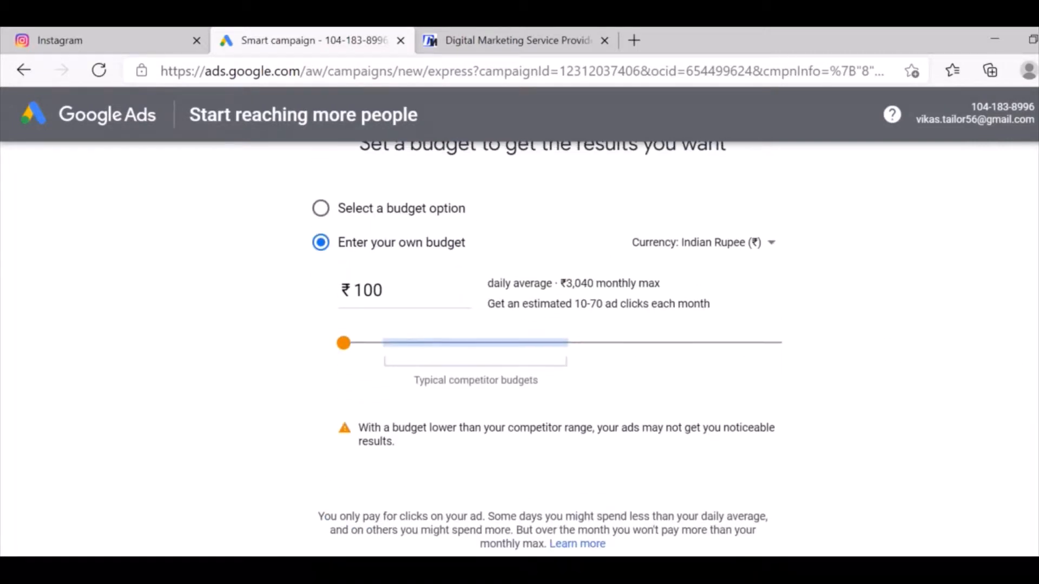
{"action": "scroll", "coordinate": [546, 349], "scroll_direction": "up", "scroll_amount": 1}
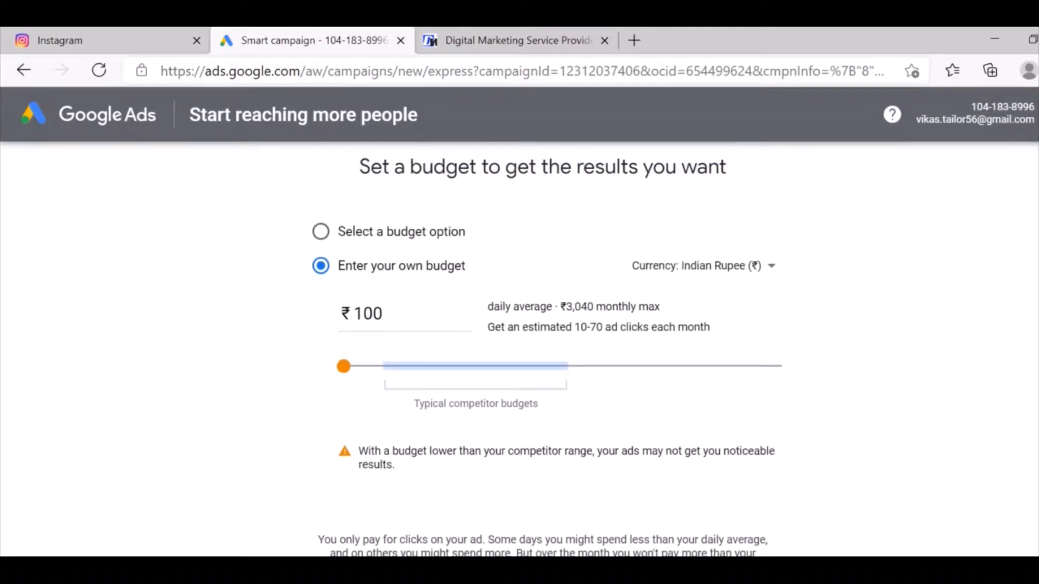
{"action": "scroll", "coordinate": [547, 350], "scroll_direction": "down", "scroll_amount": 2}
{"action": "scroll", "coordinate": [547, 349], "scroll_direction": "down", "scroll_amount": 2}
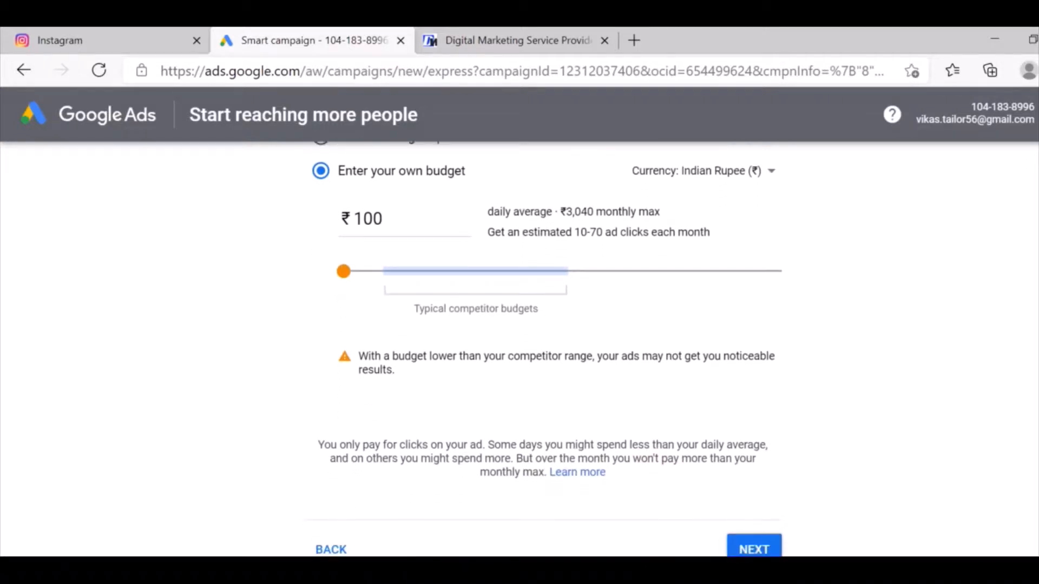
{"action": "scroll", "coordinate": [547, 349], "scroll_direction": "down", "scroll_amount": 2}
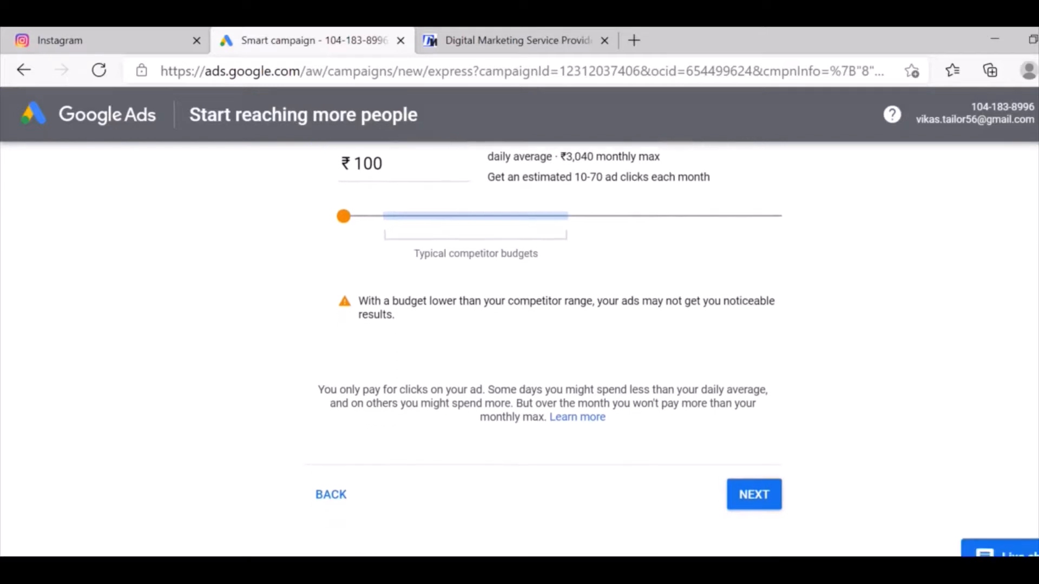
{"action": "left_click", "coordinate": [775, 508]}
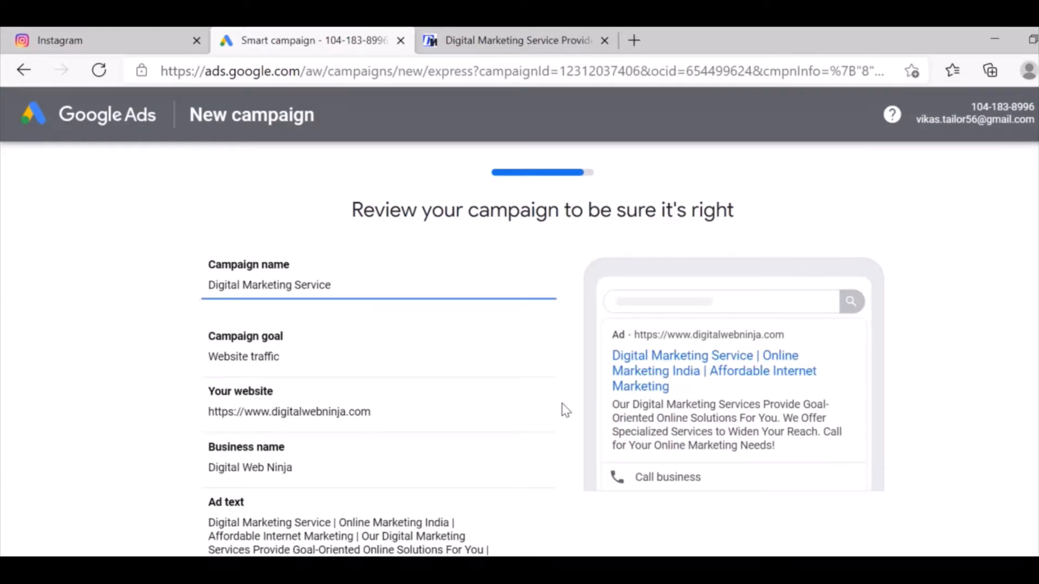
Review the campaign summary from name to budget and accept it to continue to the payment info
{"action": "scroll", "coordinate": [541, 352], "scroll_direction": "down", "scroll_amount": 2}
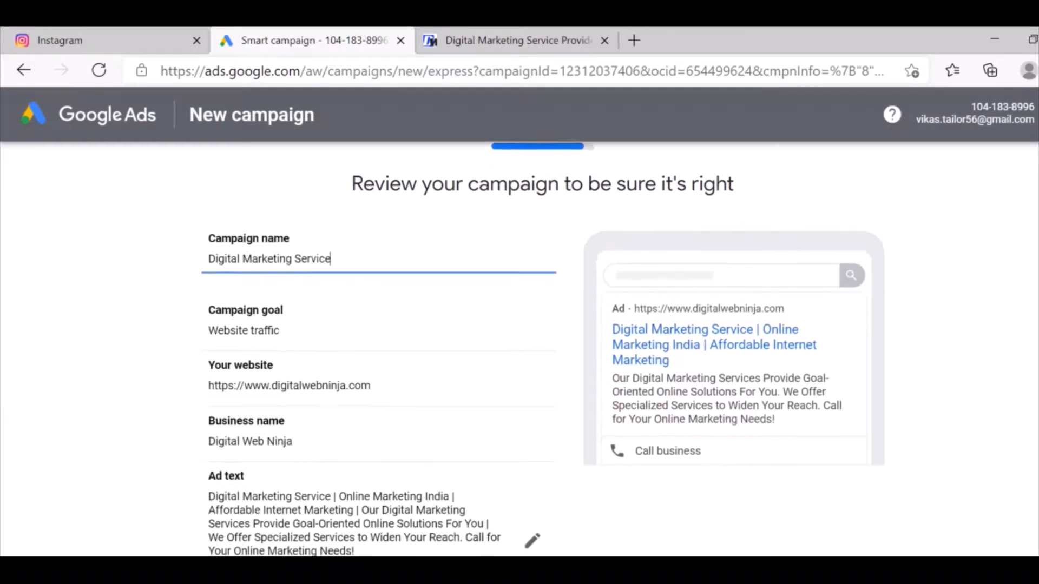
{"action": "scroll", "coordinate": [541, 352], "scroll_direction": "down", "scroll_amount": 2}
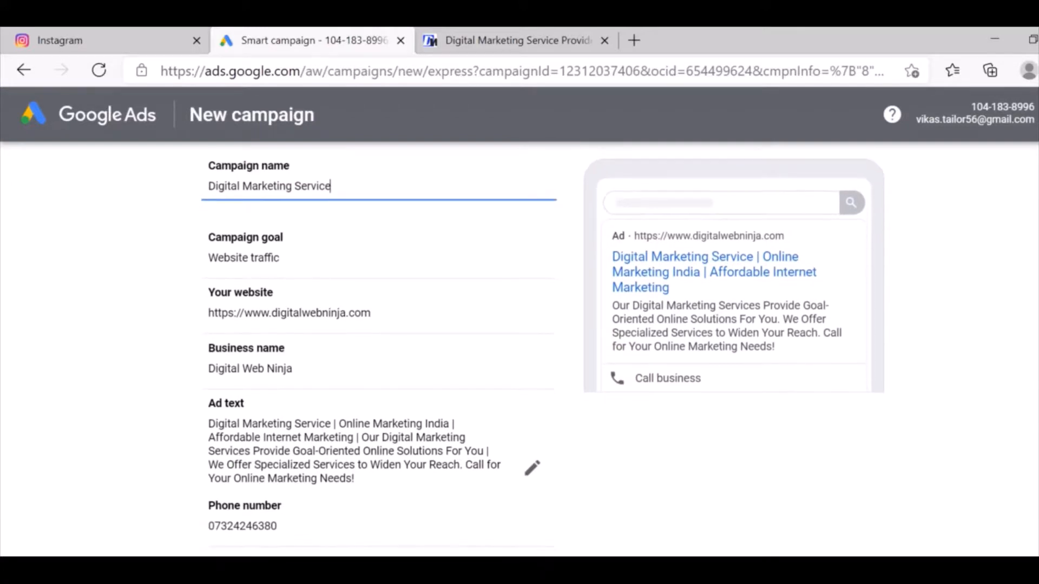
{"action": "scroll", "coordinate": [541, 351], "scroll_direction": "down", "scroll_amount": 5}
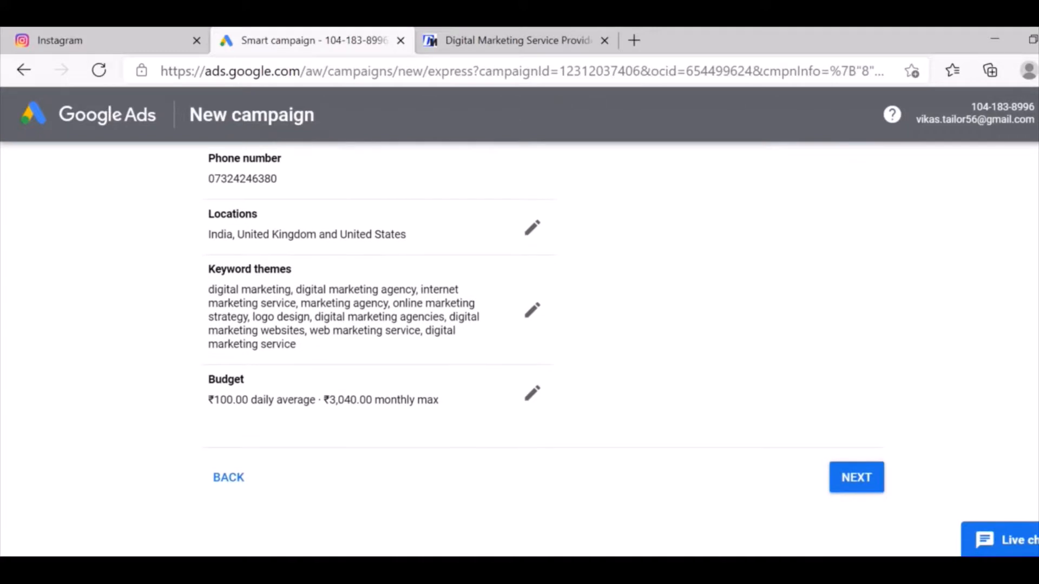
{"action": "left_click", "coordinate": [865, 478]}
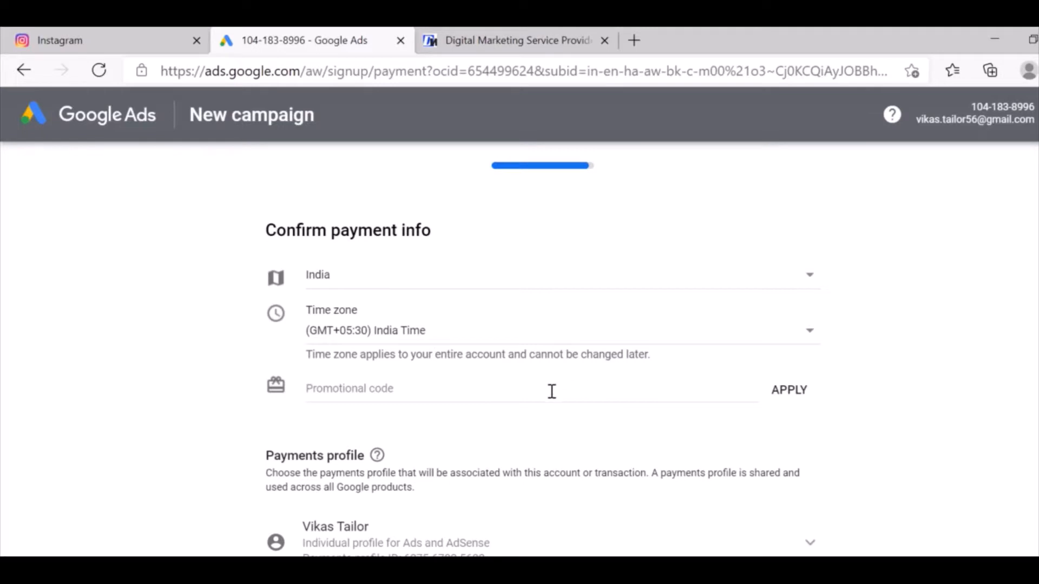
Paste the promotional code into the payment info and apply it
{"action": "left_click", "coordinate": [517, 390]}
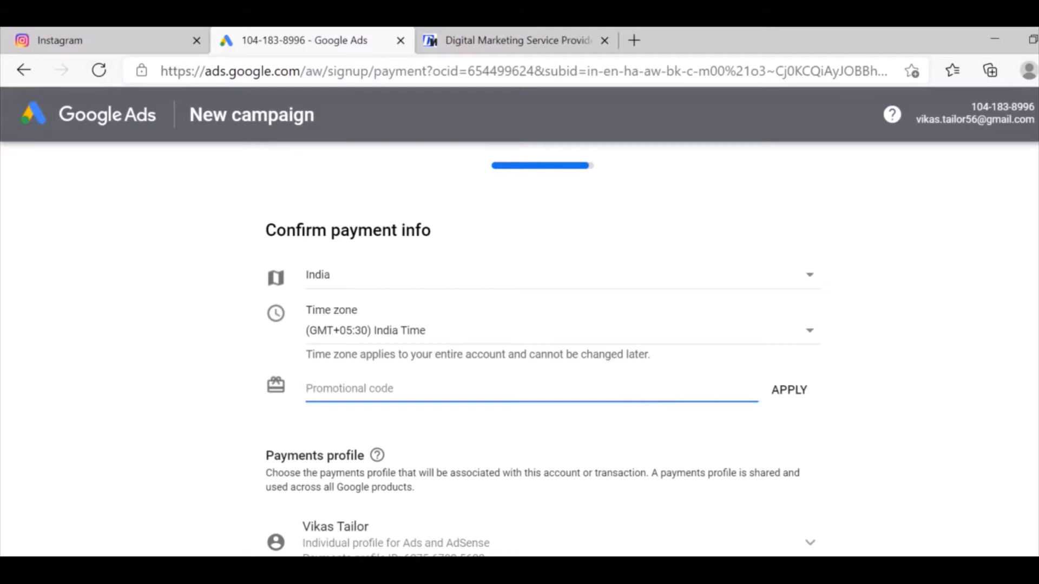
{"action": "scroll", "coordinate": [640, 394], "scroll_direction": "down", "scroll_amount": 2}
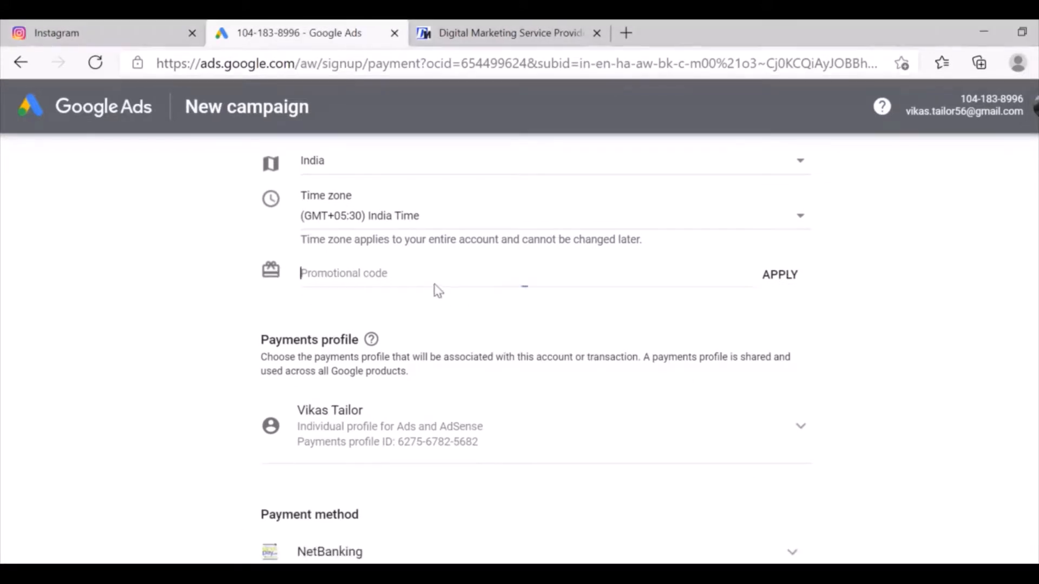
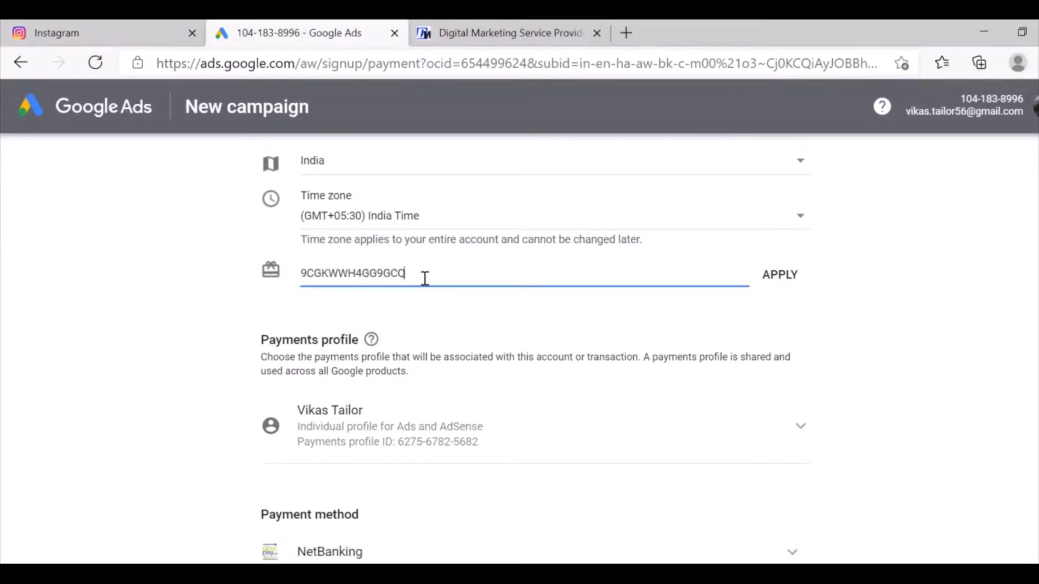
{"action": "left_click", "coordinate": [791, 279]}
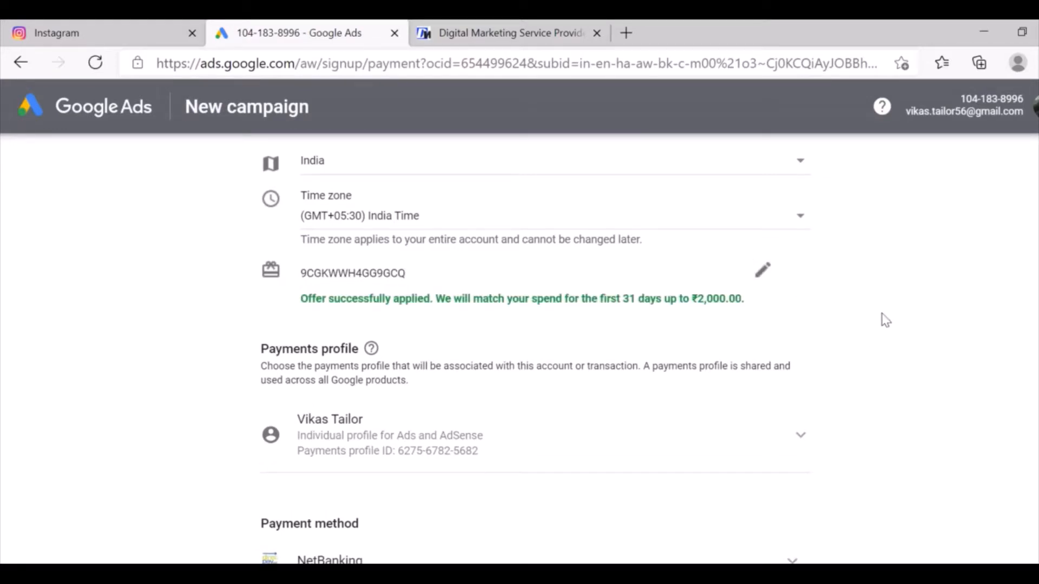
Review the payment info page, covering the payments profile, the NetBanking instructions and the manual payments section
{"action": "scroll", "coordinate": [536, 351], "scroll_direction": "down", "scroll_amount": 2}
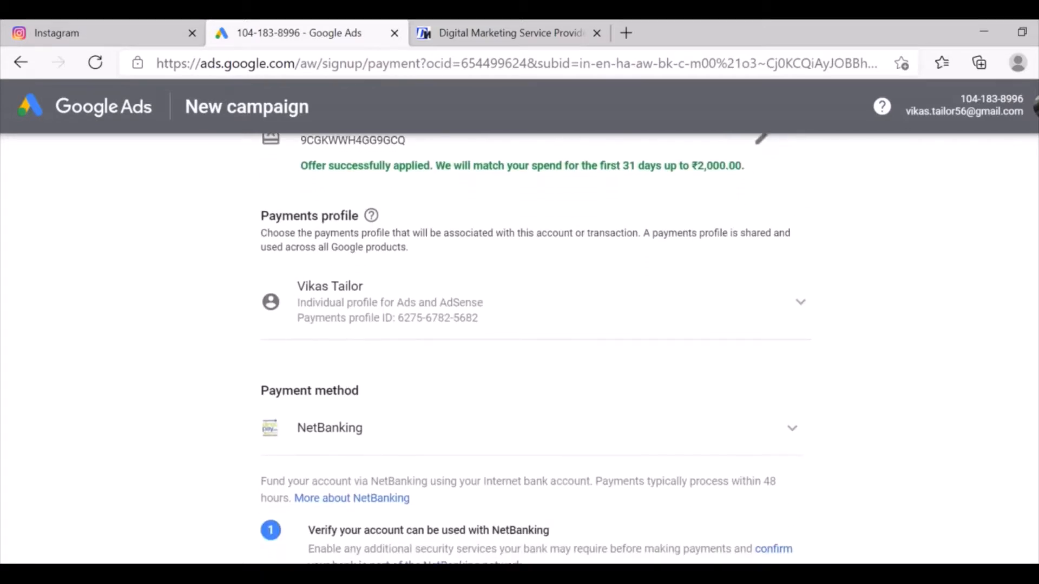
{"action": "scroll", "coordinate": [535, 349], "scroll_direction": "down", "scroll_amount": 1}
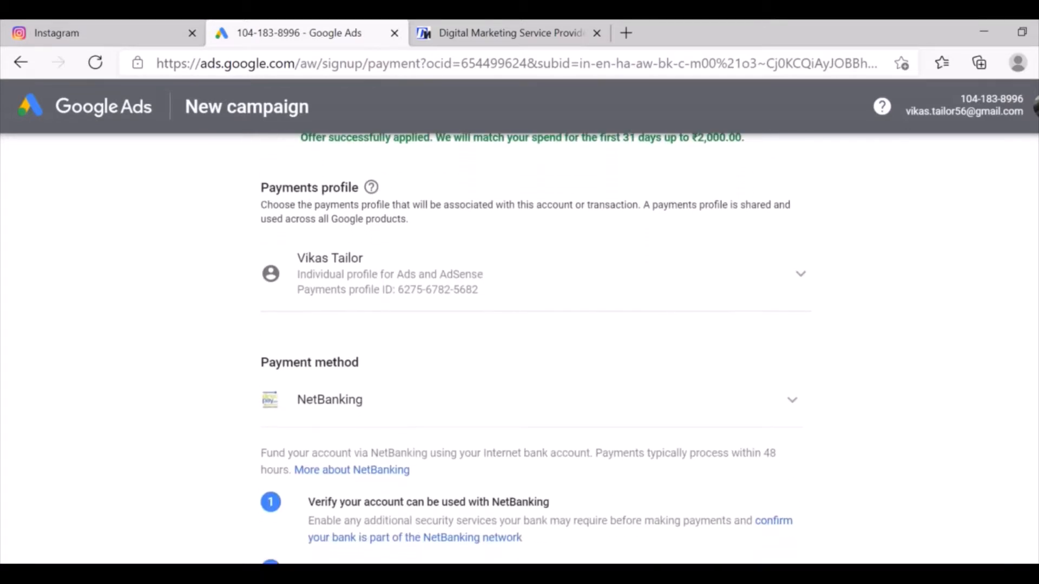
{"action": "scroll", "coordinate": [535, 349], "scroll_direction": "down", "scroll_amount": 4}
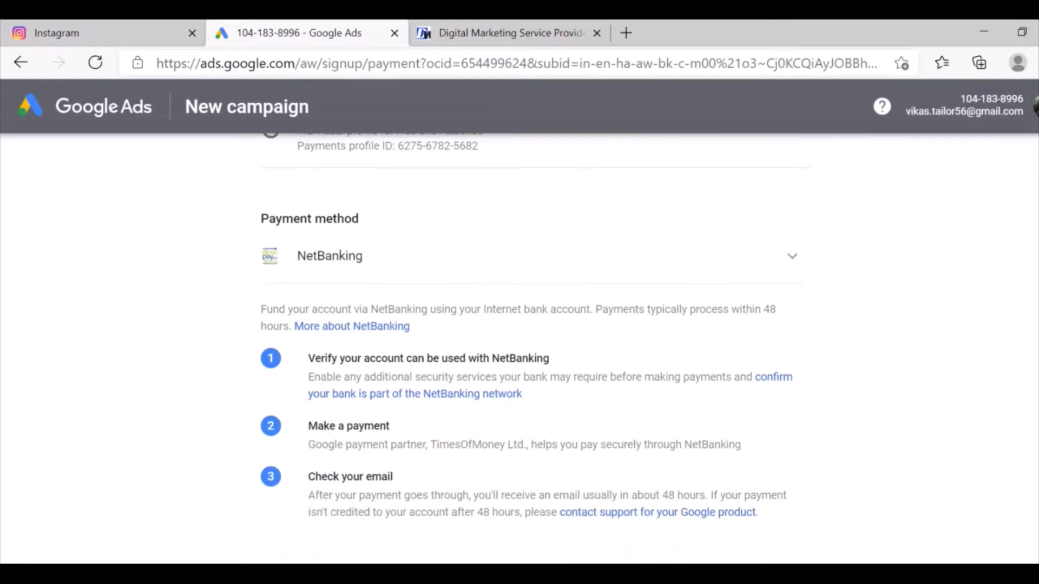
{"action": "scroll", "coordinate": [535, 349], "scroll_direction": "down", "scroll_amount": 3}
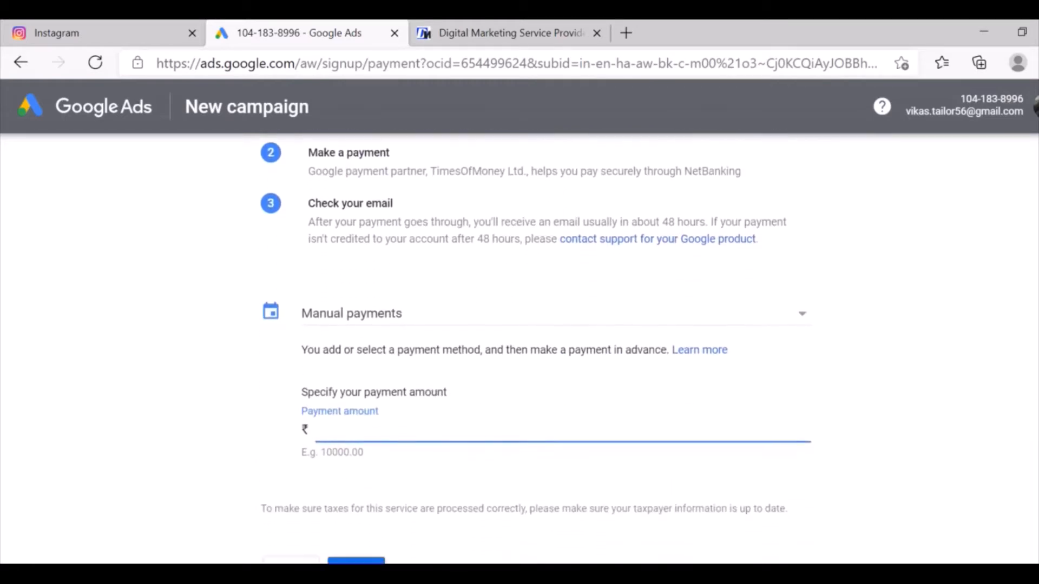
{"action": "scroll", "coordinate": [535, 349], "scroll_direction": "down", "scroll_amount": 1}
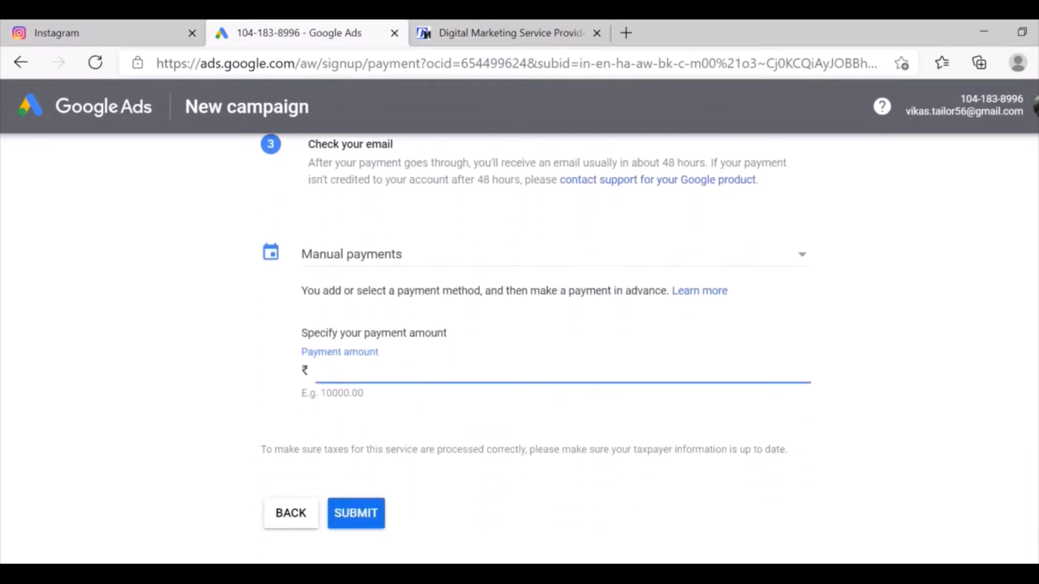
{"action": "scroll", "coordinate": [536, 349], "scroll_direction": "up", "scroll_amount": 13}
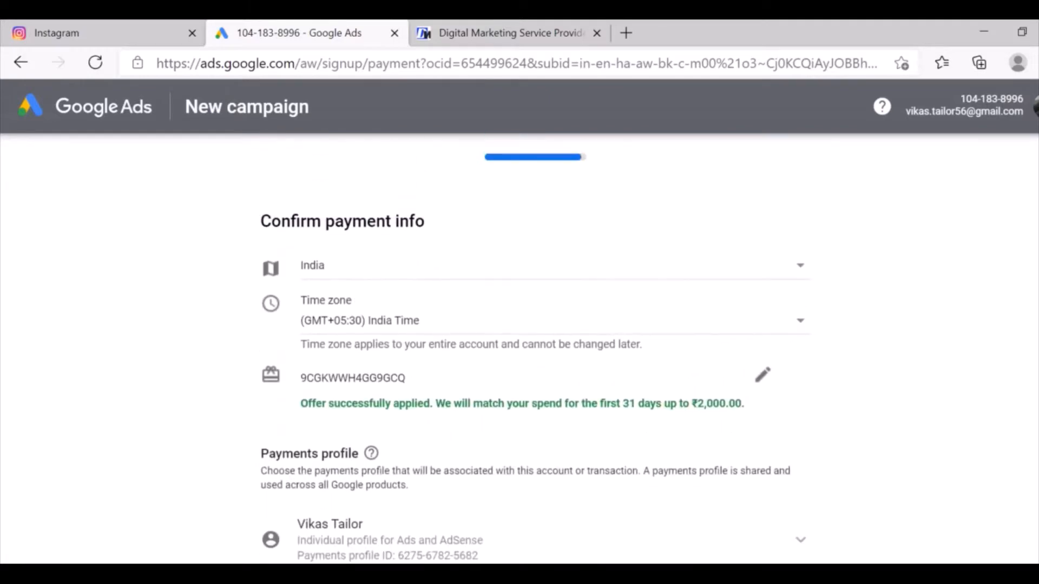
{"action": "scroll", "coordinate": [535, 349], "scroll_direction": "down", "scroll_amount": 10}
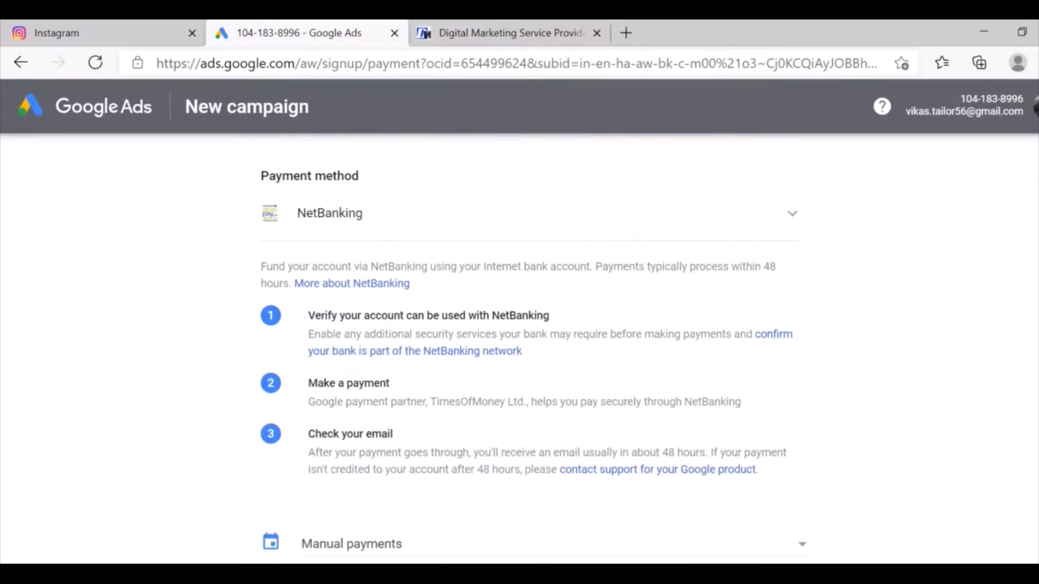
{"action": "scroll", "coordinate": [536, 349], "scroll_direction": "down", "scroll_amount": 3}
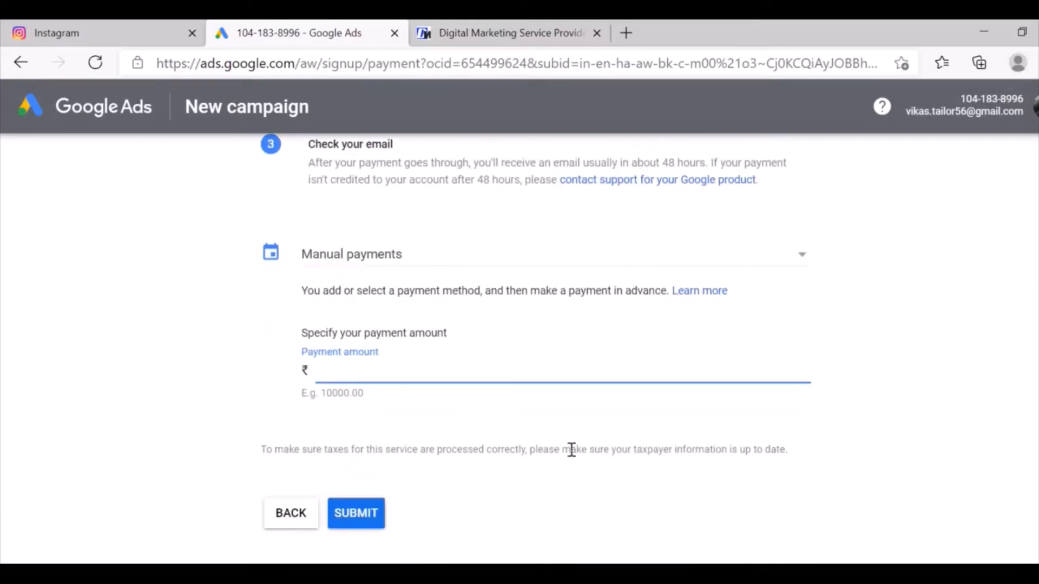
Set the manual payment amount to ₹1000, submit the payment info and continue to the NetBanking transaction
{"action": "left_click", "coordinate": [359, 511]}
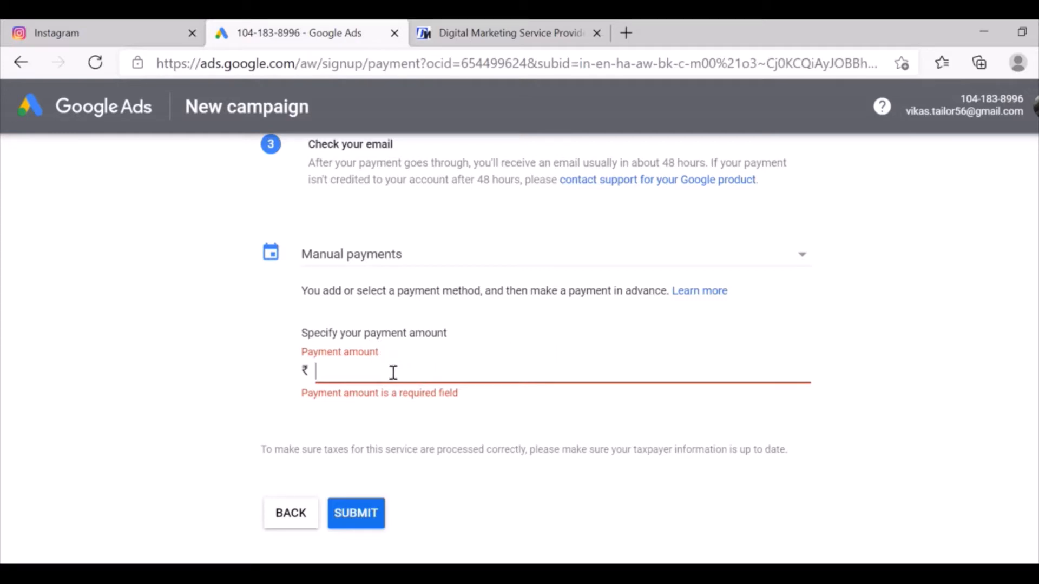
{"action": "type", "text": "1000"}
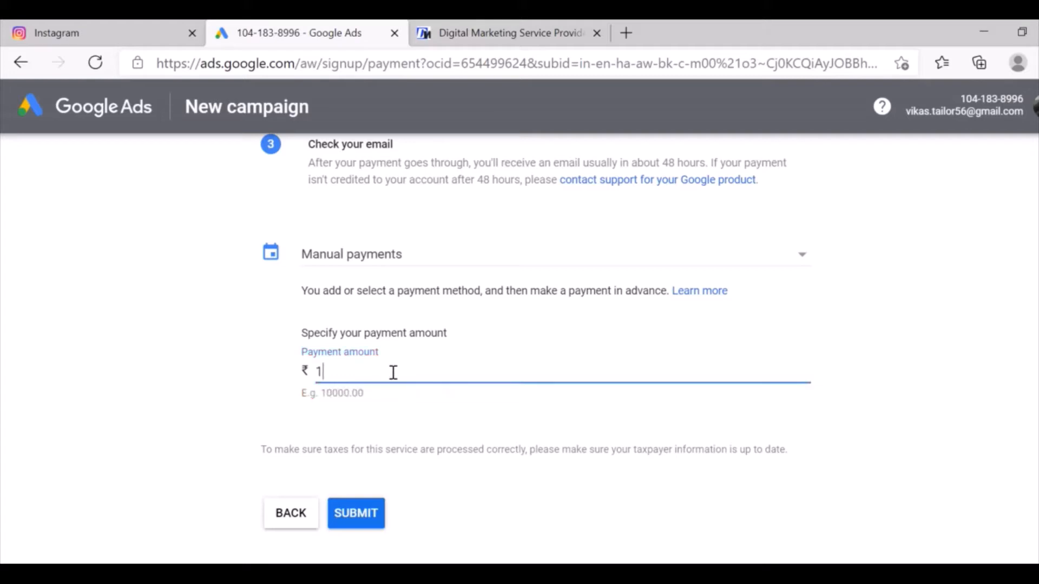
{"action": "left_click", "coordinate": [358, 512]}
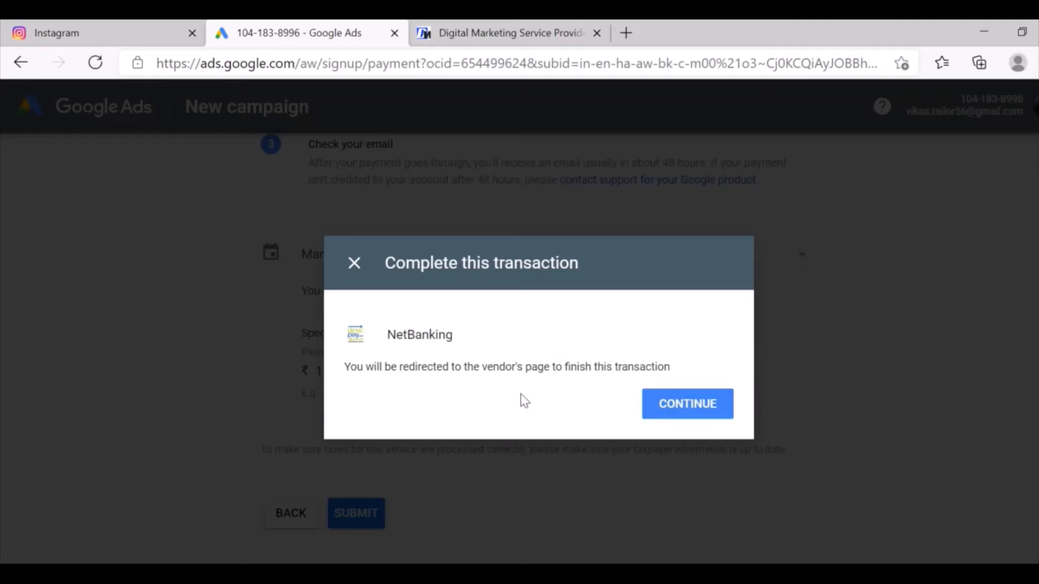
{"action": "left_click", "coordinate": [699, 414]}
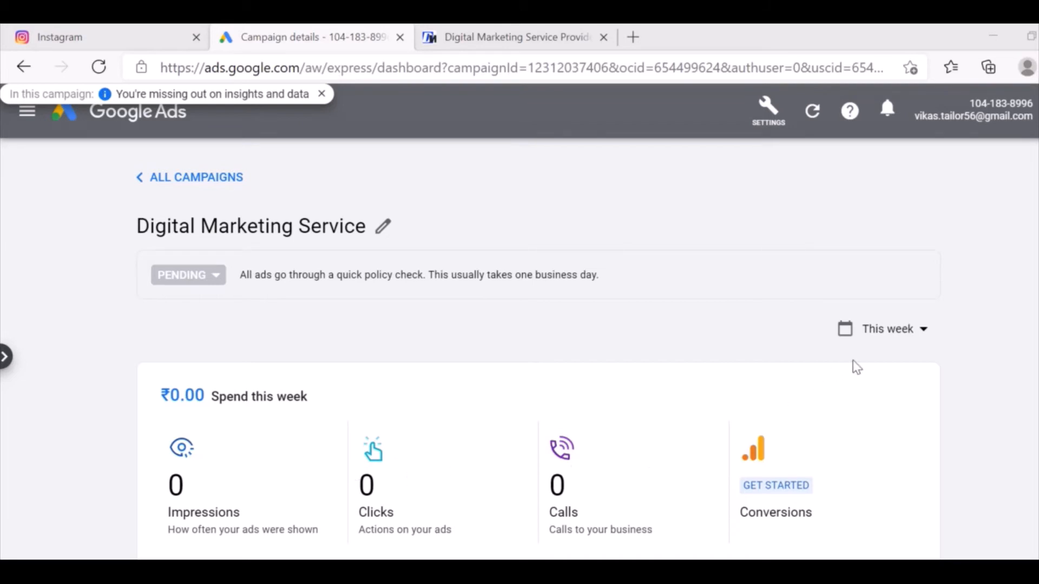
Examine the Digital Marketing Service campaign's dashboard, including performance, keyword themes, ads, location, ad schedule and budget
{"action": "scroll", "coordinate": [538, 348], "scroll_direction": "down", "scroll_amount": 5}
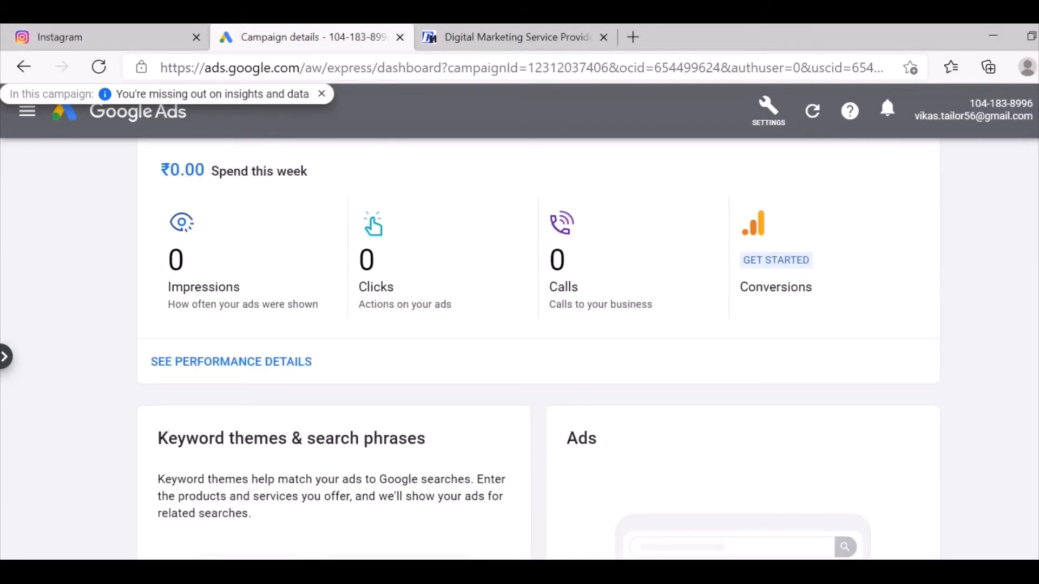
{"action": "scroll", "coordinate": [538, 348], "scroll_direction": "down", "scroll_amount": 2}
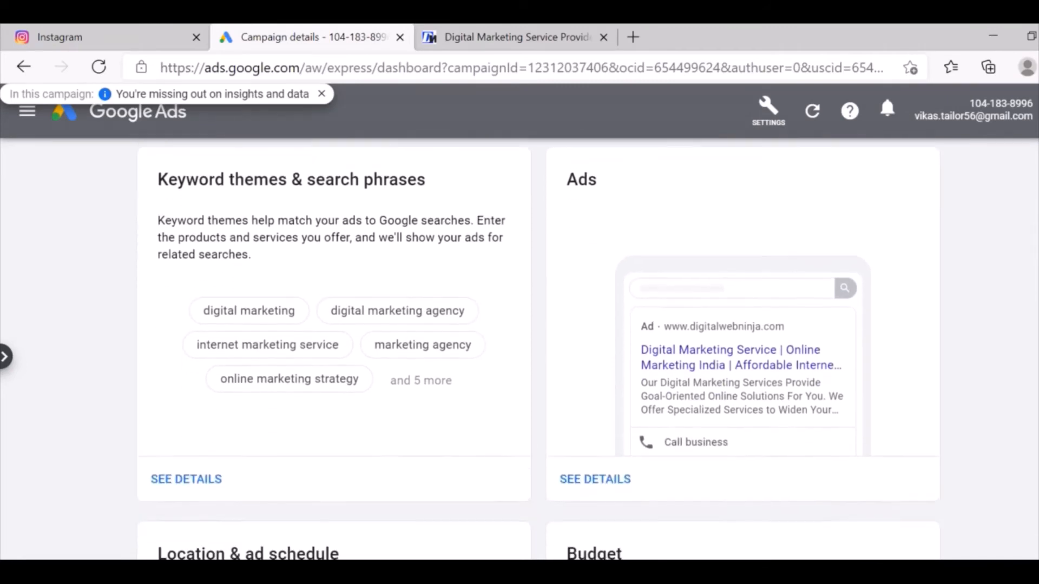
{"action": "scroll", "coordinate": [538, 347], "scroll_direction": "down", "scroll_amount": 2}
{"action": "scroll", "coordinate": [538, 348], "scroll_direction": "down", "scroll_amount": 3}
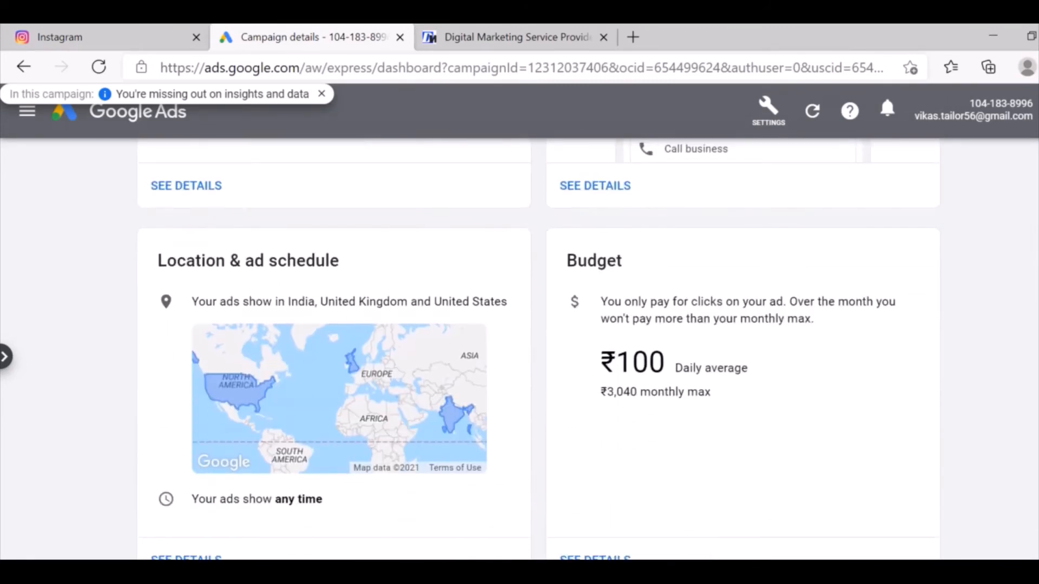
{"action": "scroll", "coordinate": [538, 348], "scroll_direction": "up", "scroll_amount": 12}
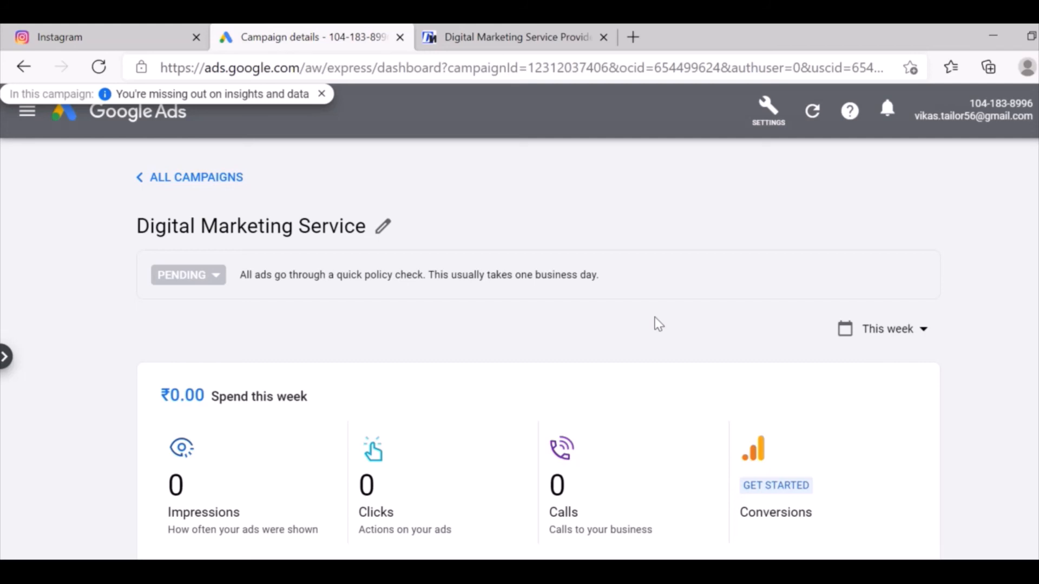
{"action": "left_click", "coordinate": [122, 572]}
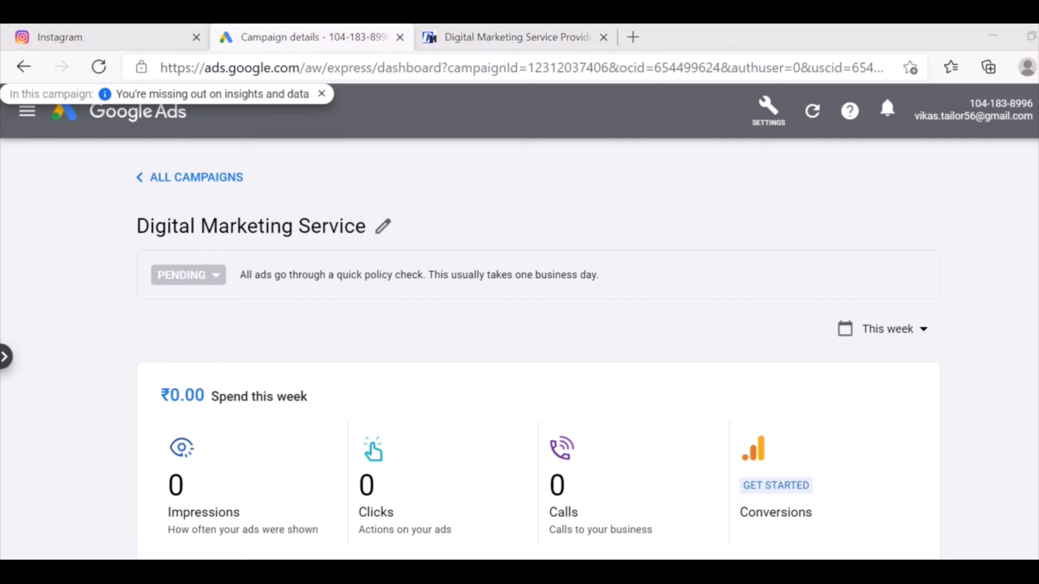